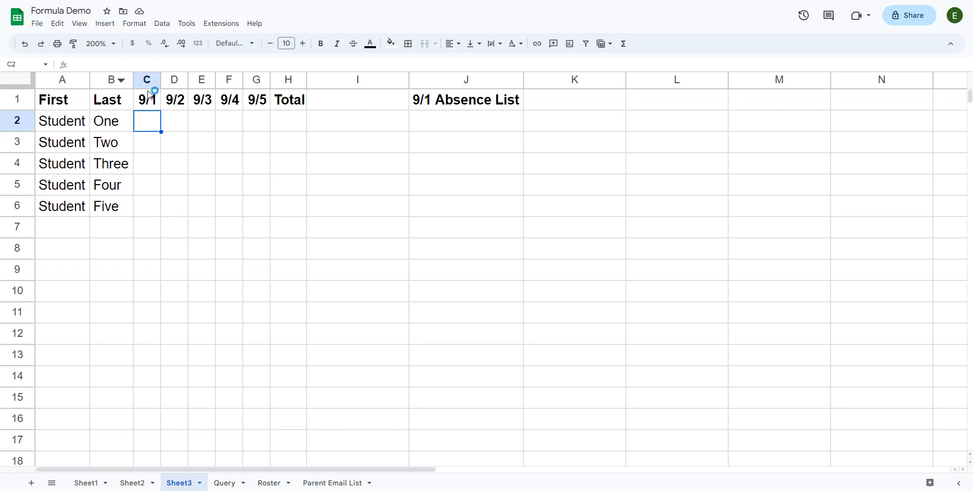
Step: Insert a checkbox in C2 and fill it across all students and dates through G6
{"action": "left_click", "coordinate": [105, 24]}
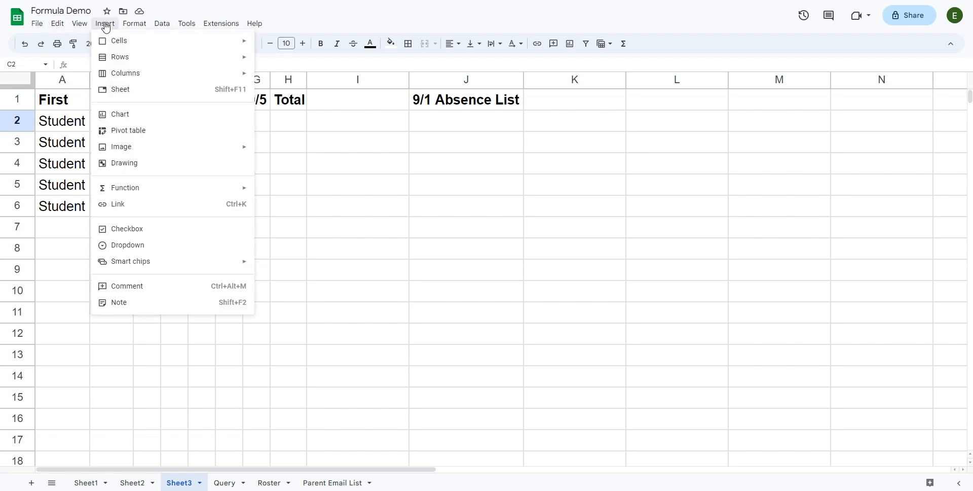
{"action": "left_click", "coordinate": [131, 230]}
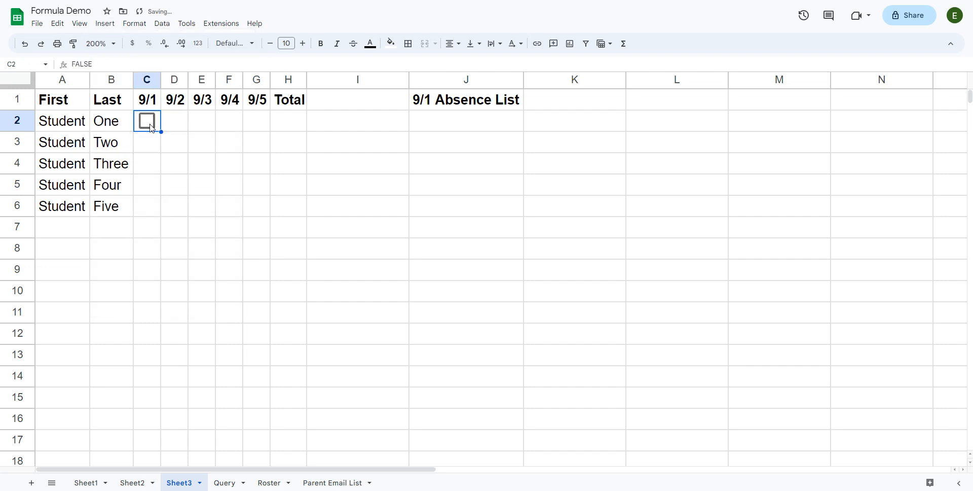
{"action": "left_click", "coordinate": [150, 126]}
{"action": "left_click", "coordinate": [150, 126]}
{"action": "left_click_drag", "start_coordinate": [162, 132], "coordinate": [256, 205]}
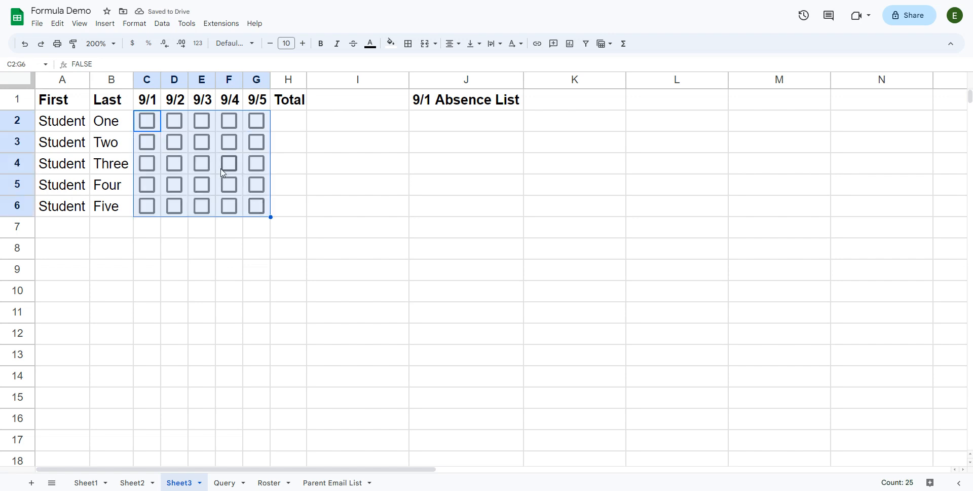
{"action": "left_click", "coordinate": [294, 137]}
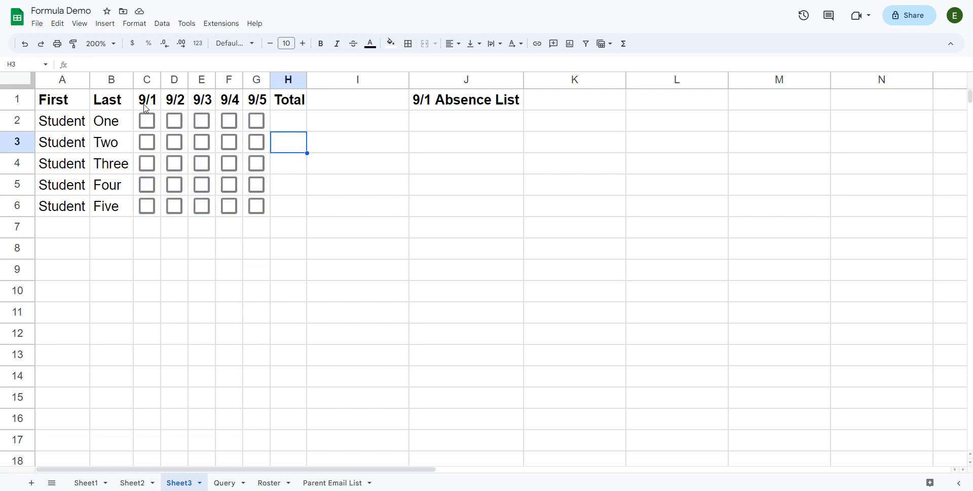
Step: Check 9/1 for Students One, Two, Three and Five, and 9/2 for Students Two, Three and Four
{"action": "left_click", "coordinate": [147, 121]}
{"action": "left_click", "coordinate": [147, 142]}
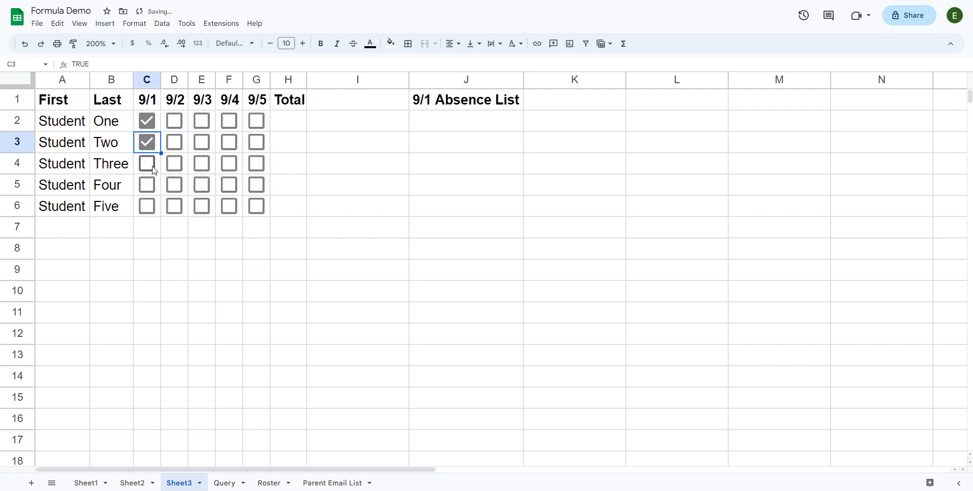
{"action": "left_click", "coordinate": [148, 164]}
{"action": "left_click", "coordinate": [147, 206]}
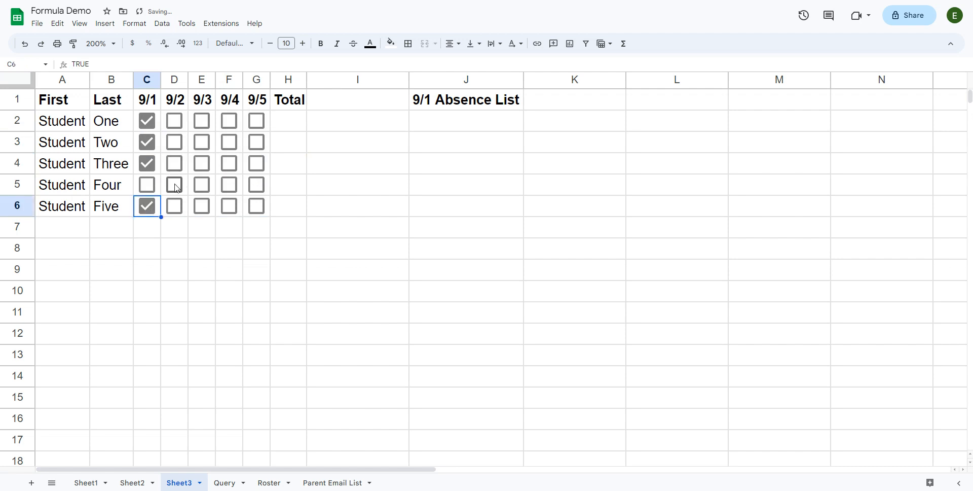
{"action": "left_click", "coordinate": [175, 185]}
{"action": "left_click", "coordinate": [174, 163]}
{"action": "left_click", "coordinate": [175, 141]}
Step: Check the 9/3 boxes for all five students
{"action": "left_click", "coordinate": [202, 142]}
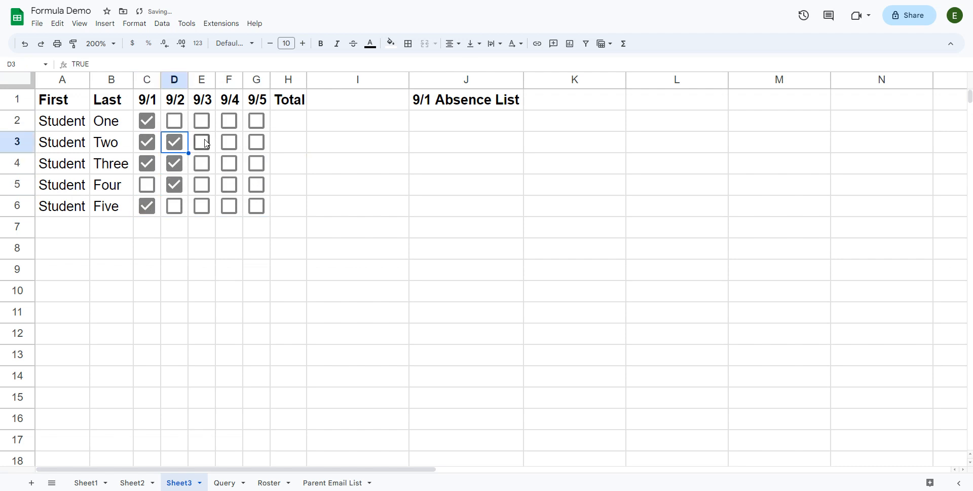
{"action": "left_click", "coordinate": [201, 121]}
{"action": "left_click", "coordinate": [201, 163]}
{"action": "left_click", "coordinate": [201, 184]}
{"action": "left_click", "coordinate": [202, 206]}
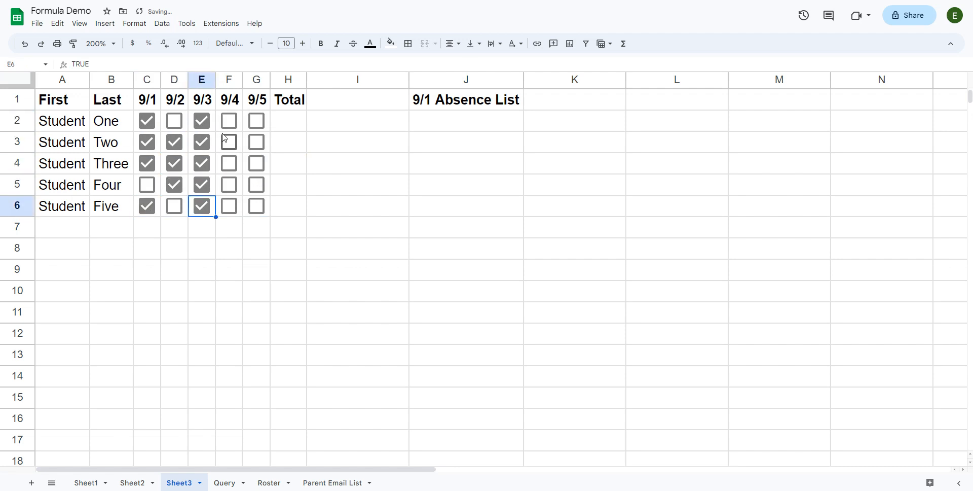
Step: Check 9/4 for Students Two, Three and Five, and 9/5 for Students One, Two, Three and Four
{"action": "left_click", "coordinate": [228, 140]}
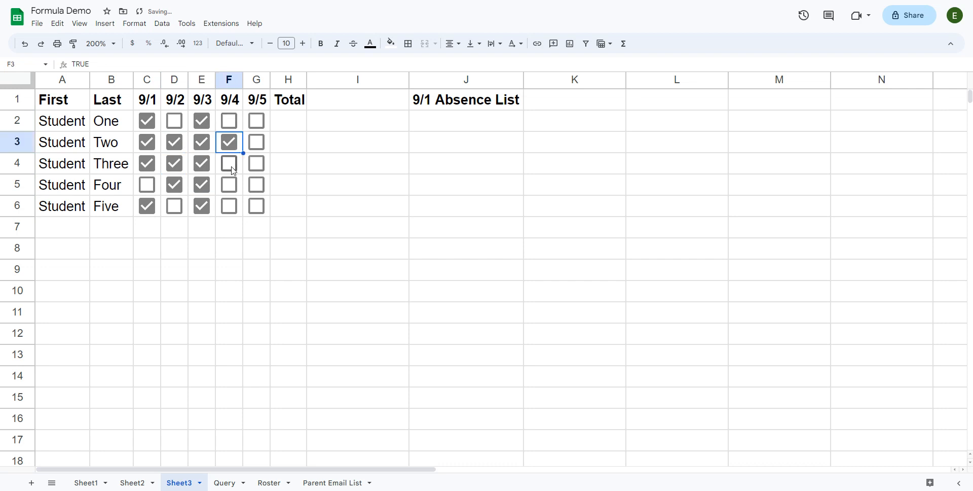
{"action": "left_click", "coordinate": [229, 163]}
{"action": "left_click", "coordinate": [229, 206]}
{"action": "left_click", "coordinate": [256, 185]}
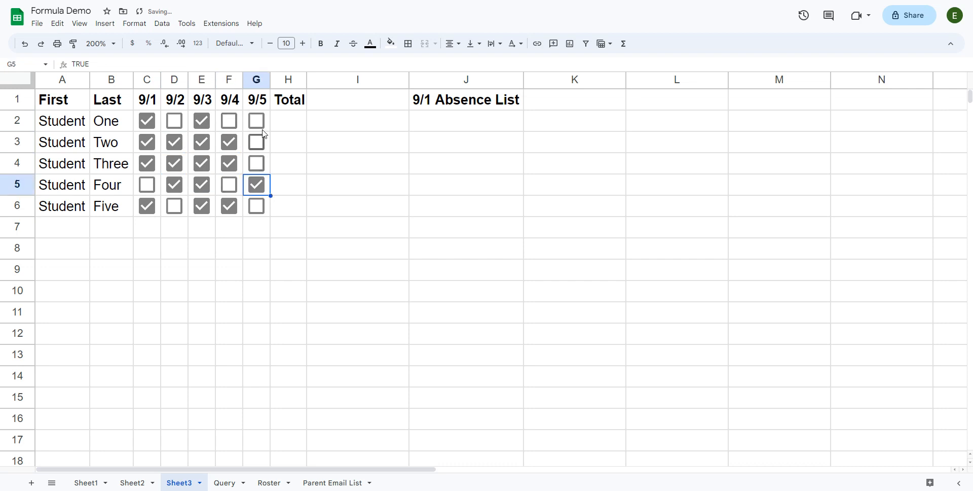
{"action": "left_click", "coordinate": [256, 120]}
{"action": "left_click", "coordinate": [258, 141]}
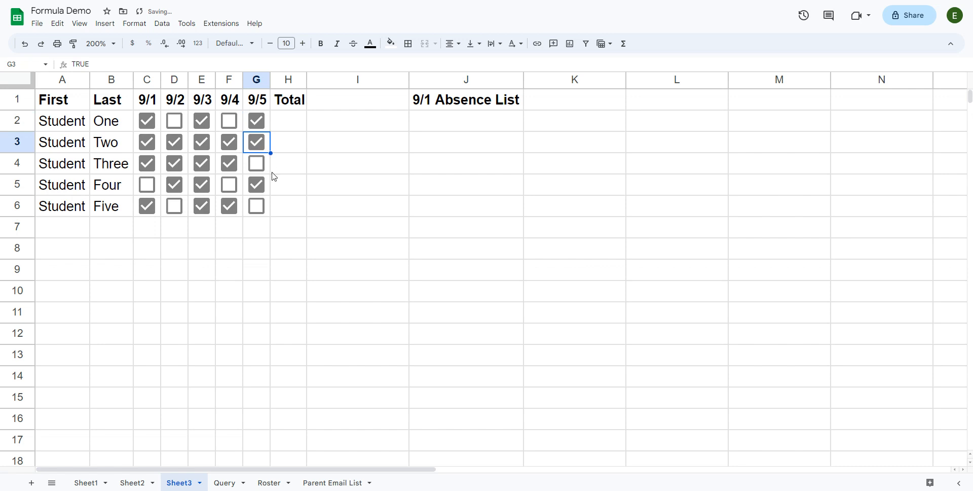
{"action": "left_click", "coordinate": [256, 163]}
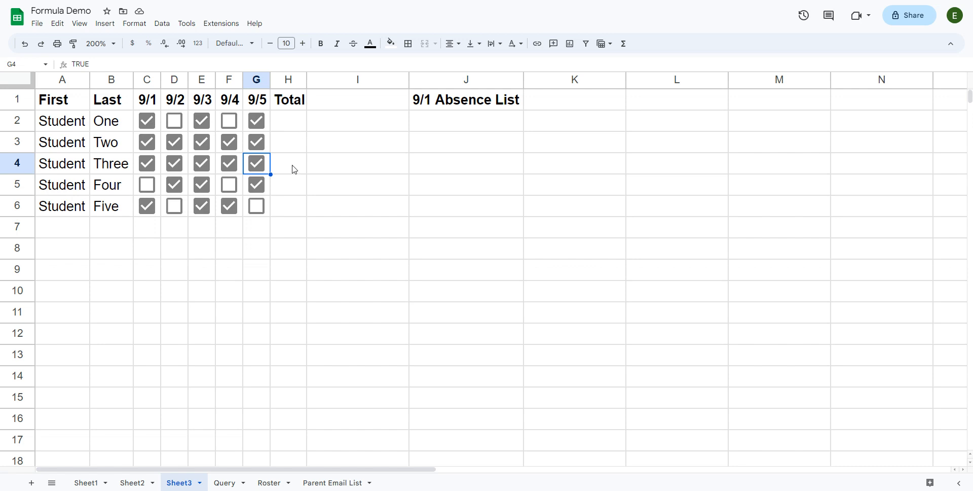
Step: Try totalling the checkboxes with =SUM(C2:G2) in H2 filled down to H6, and clear those formulas
{"action": "left_click", "coordinate": [305, 128]}
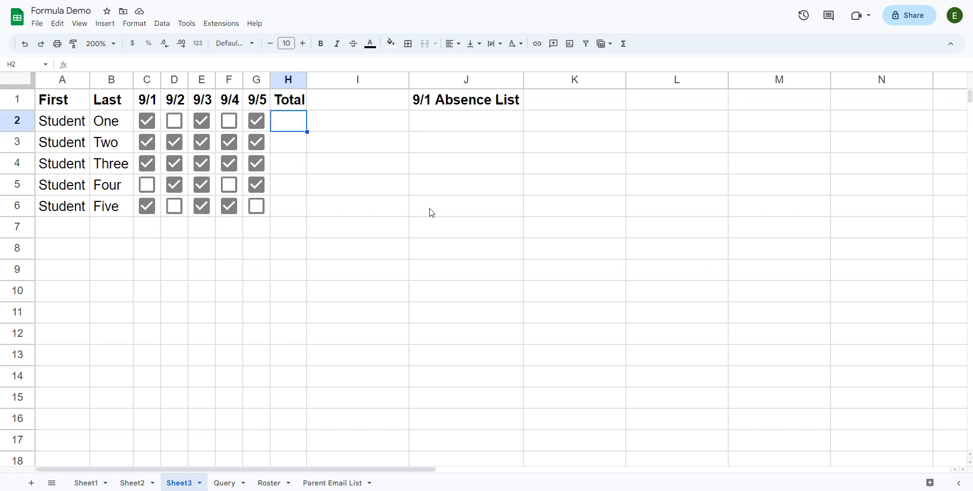
{"action": "type", "text": "=SUM"}
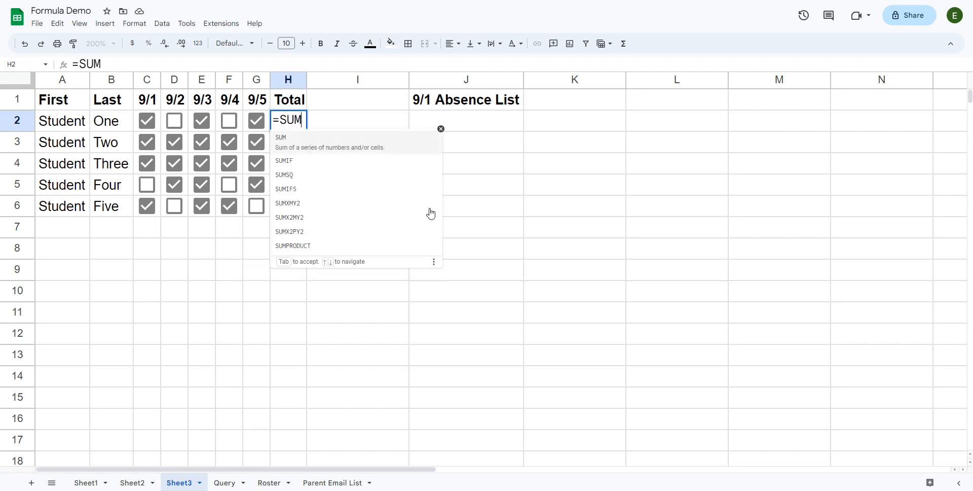
{"action": "type", "text": "("}
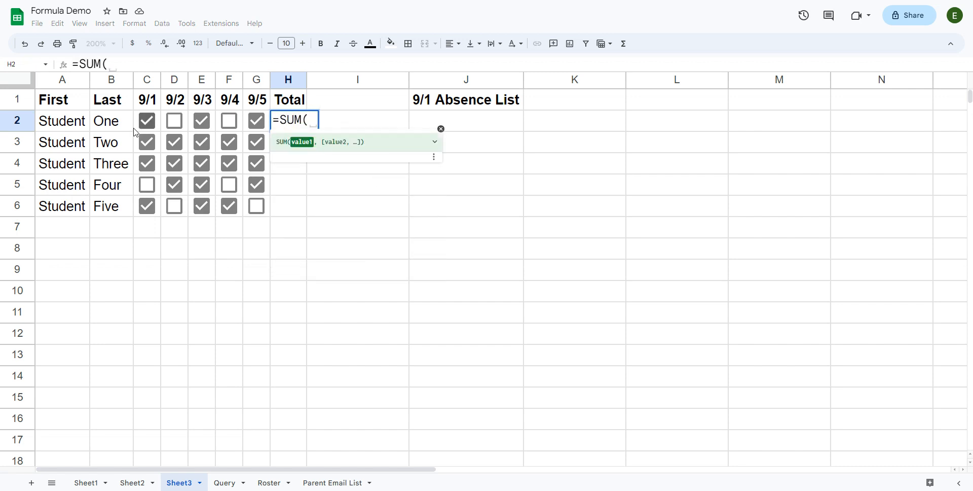
{"action": "left_click_drag", "start_coordinate": [160, 128], "coordinate": [259, 128]}
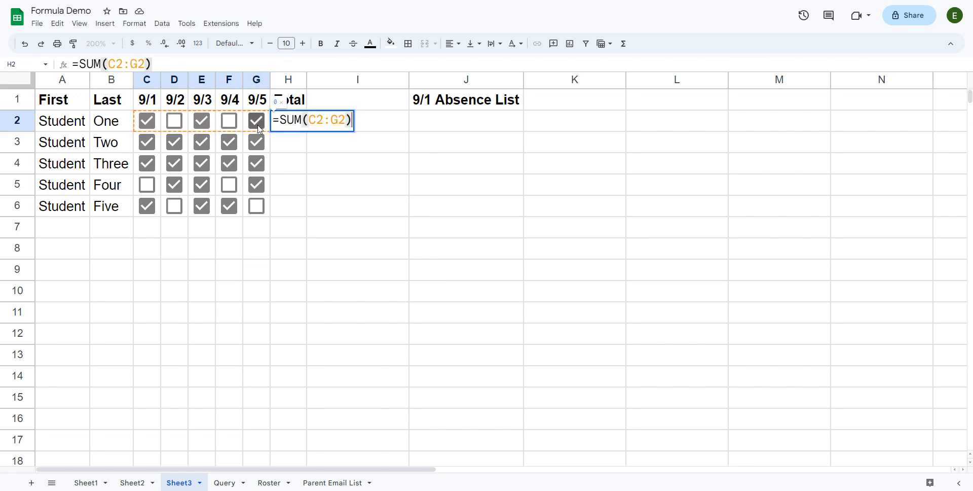
{"action": "key", "text": "Return"}
{"action": "left_click", "coordinate": [280, 127]}
{"action": "left_click_drag", "start_coordinate": [304, 131], "coordinate": [300, 203]}
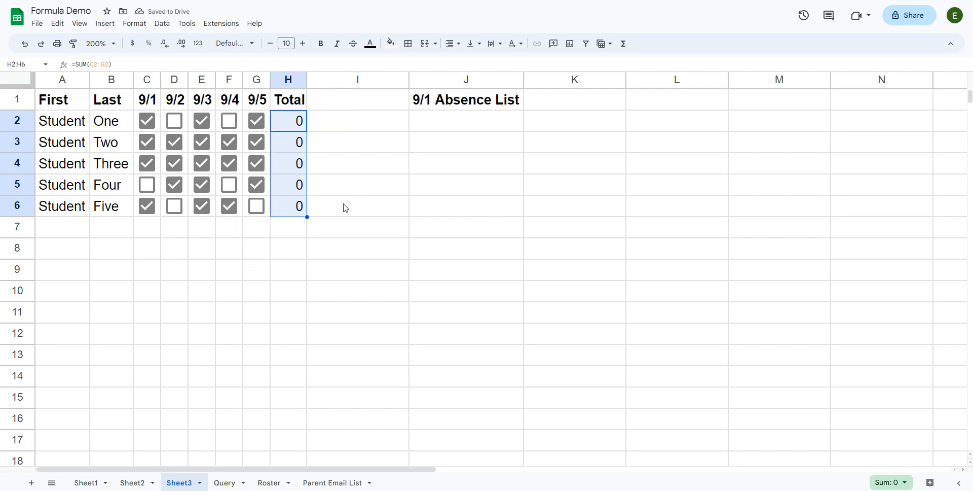
{"action": "key", "text": "Delete"}
{"action": "left_click", "coordinate": [341, 138]}
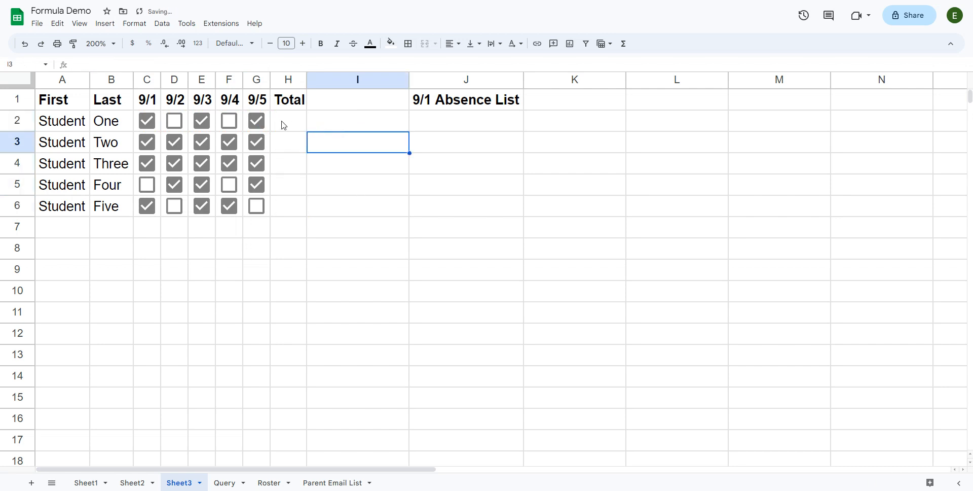
Step: Count Student One's unchecked boxes in the Total column by entering =COUNTIF(C2:G2,FALSE) in H2
{"action": "left_click", "coordinate": [285, 125]}
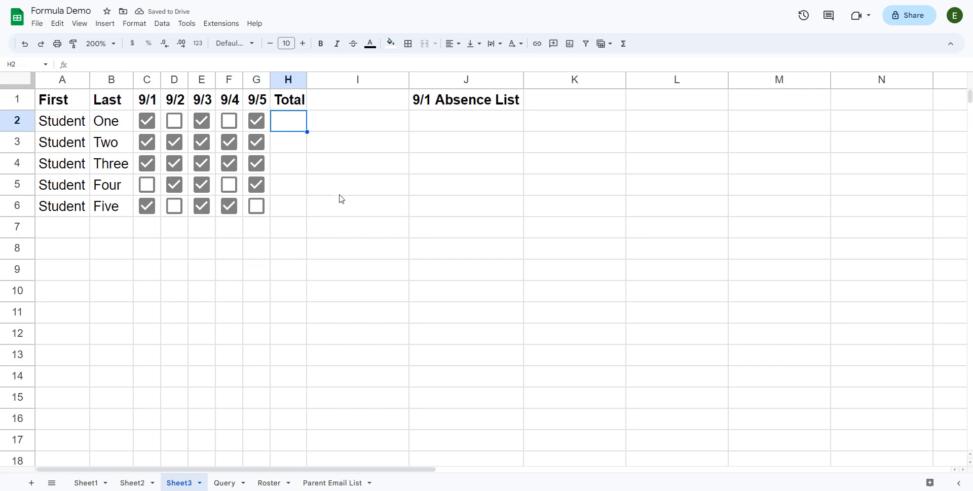
{"action": "left_click", "coordinate": [160, 130]}
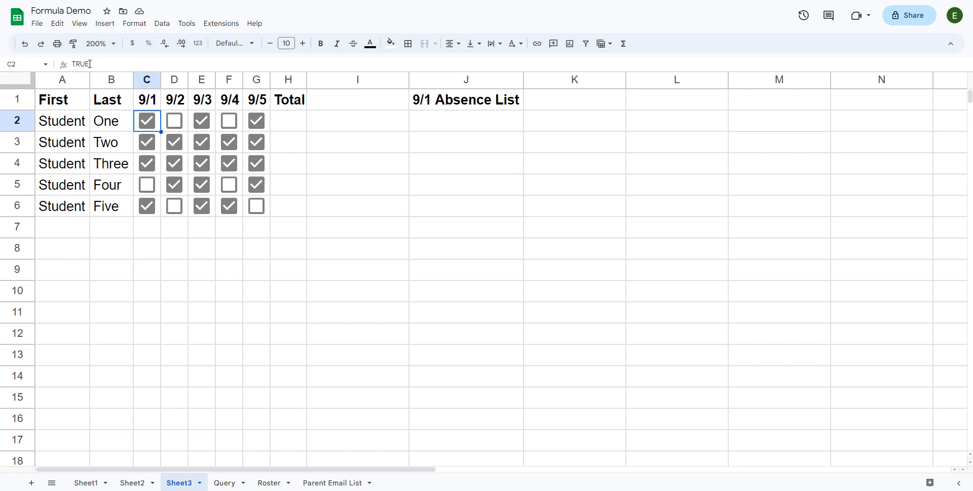
{"action": "key", "text": "Right"}
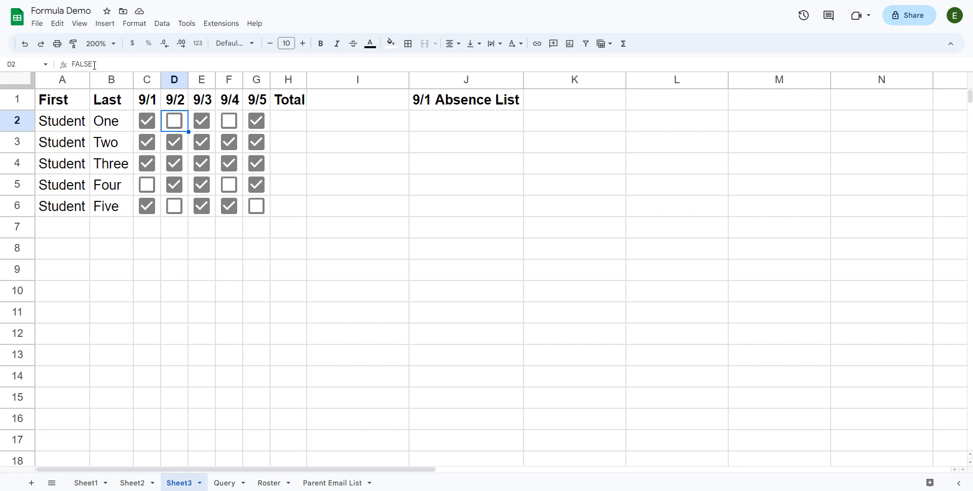
{"action": "left_click", "coordinate": [287, 119]}
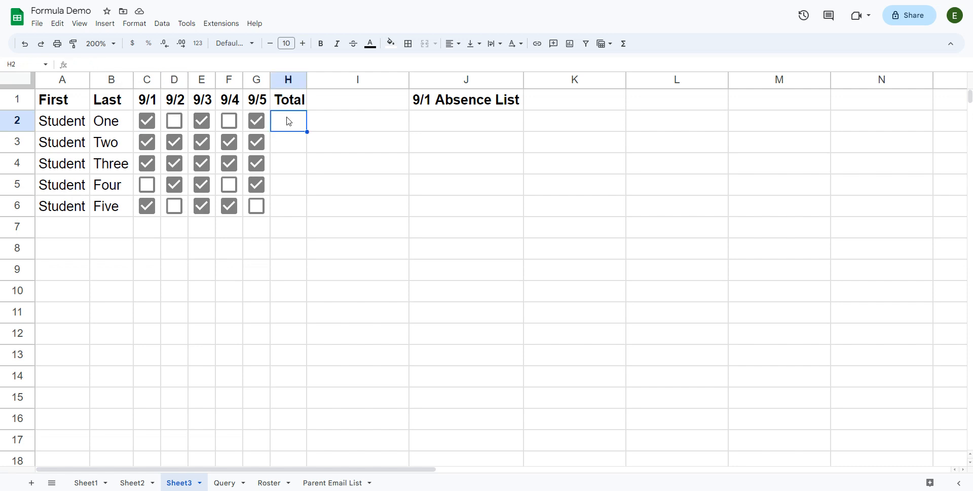
{"action": "type", "text": "="}
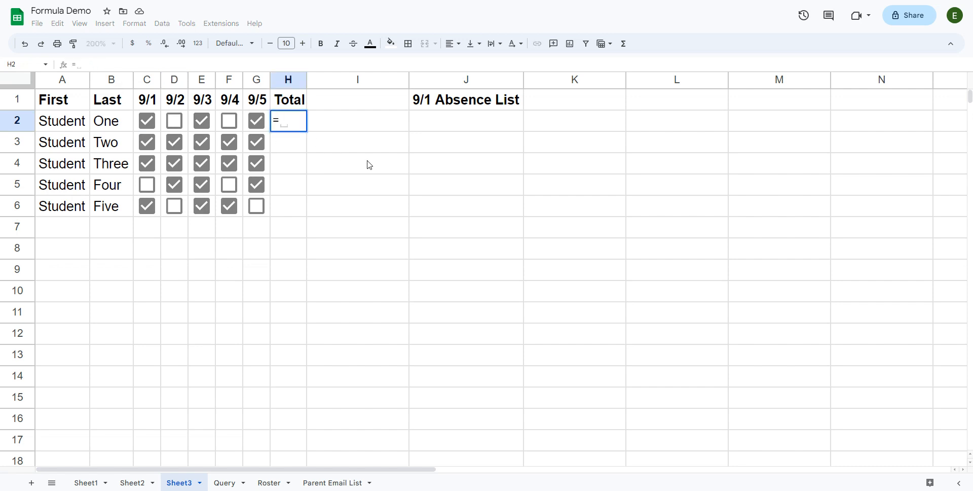
{"action": "type", "text": "COUNT"}
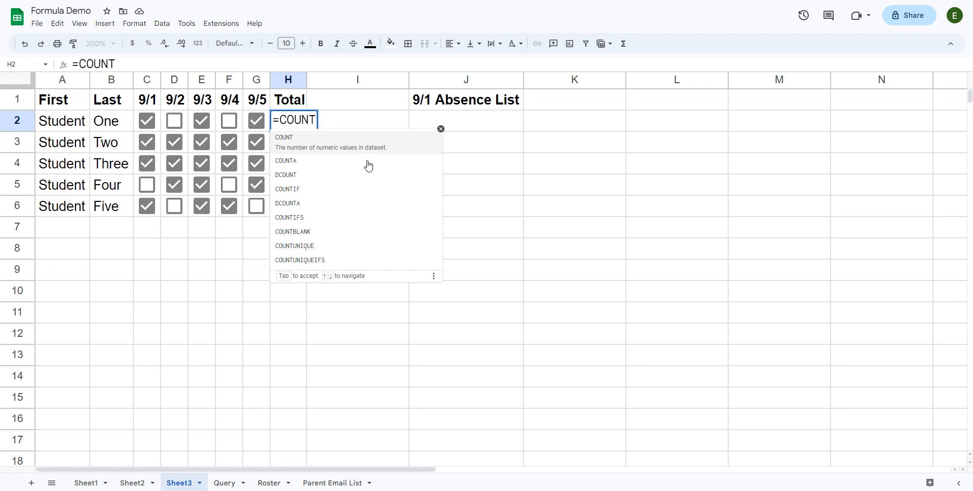
{"action": "type", "text": "IF"}
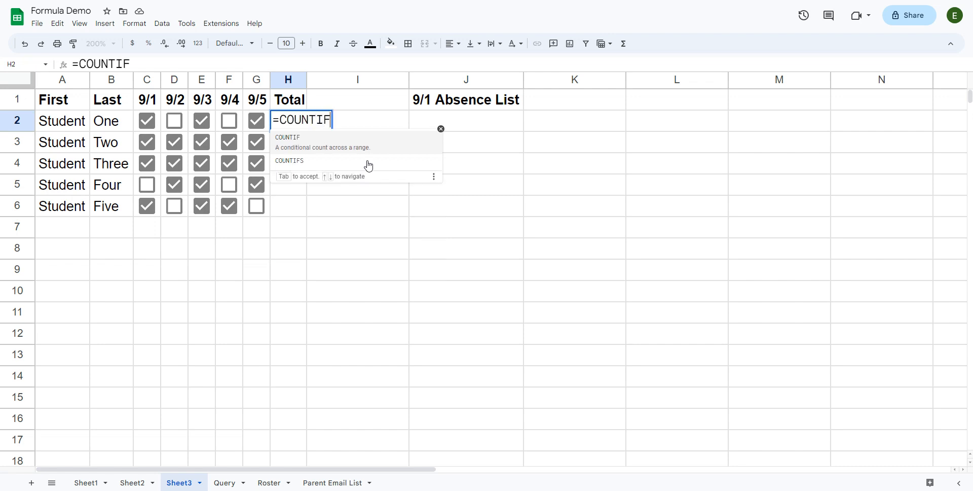
{"action": "type", "text": "("}
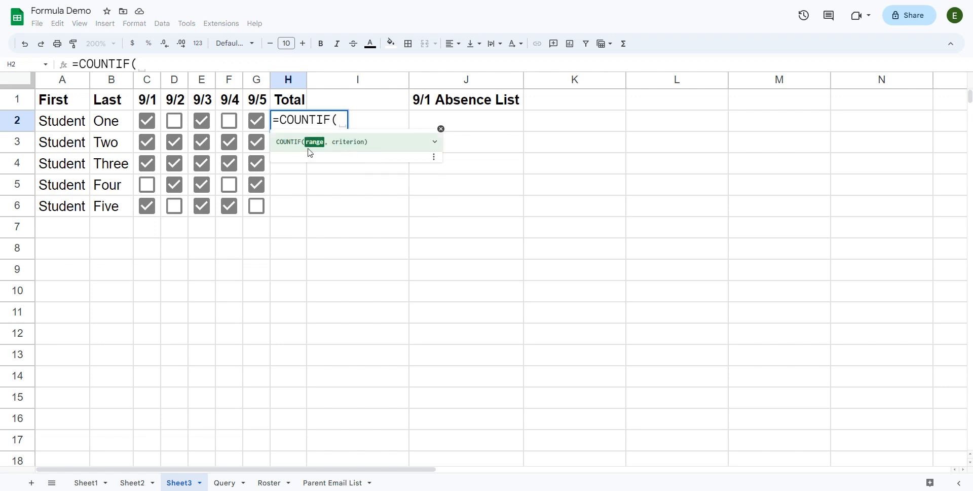
{"action": "left_click_drag", "start_coordinate": [152, 126], "coordinate": [257, 126]}
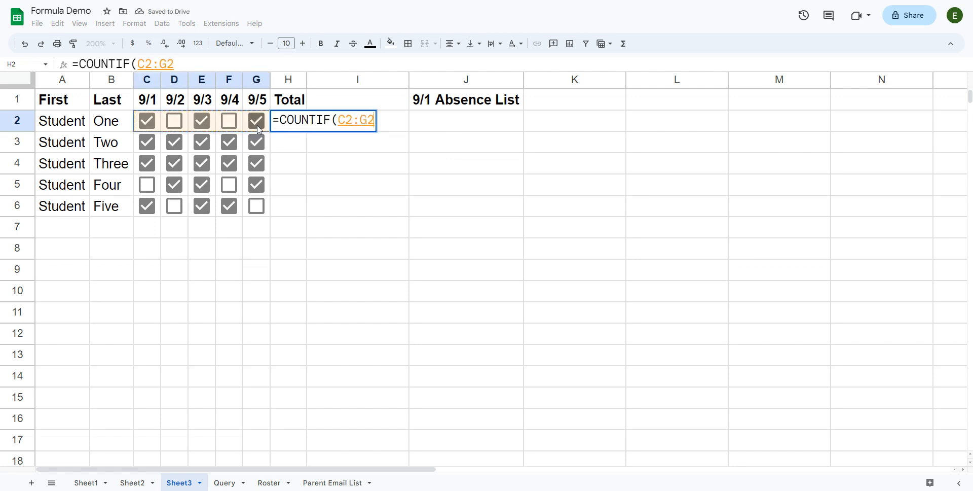
{"action": "type", "text": ","}
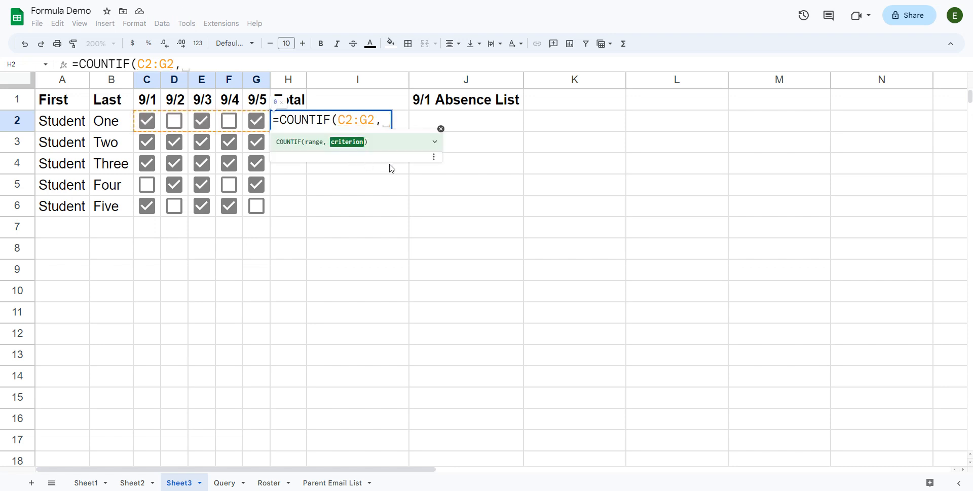
{"action": "type", "text": "FALSE"}
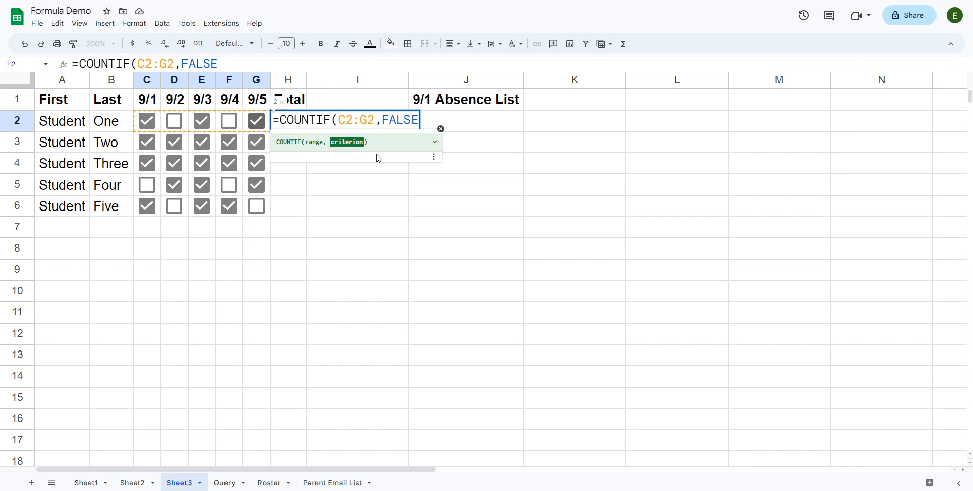
{"action": "type", "text": ")"}
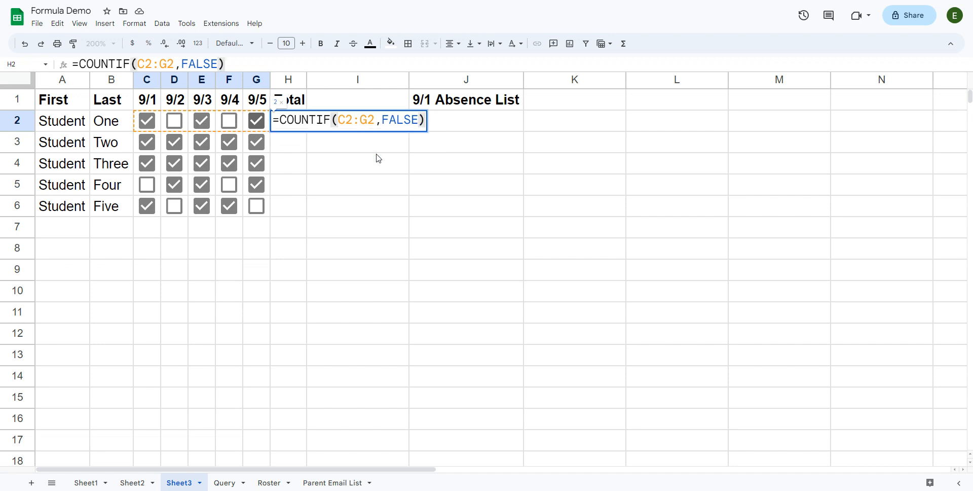
{"action": "key", "text": "Return"}
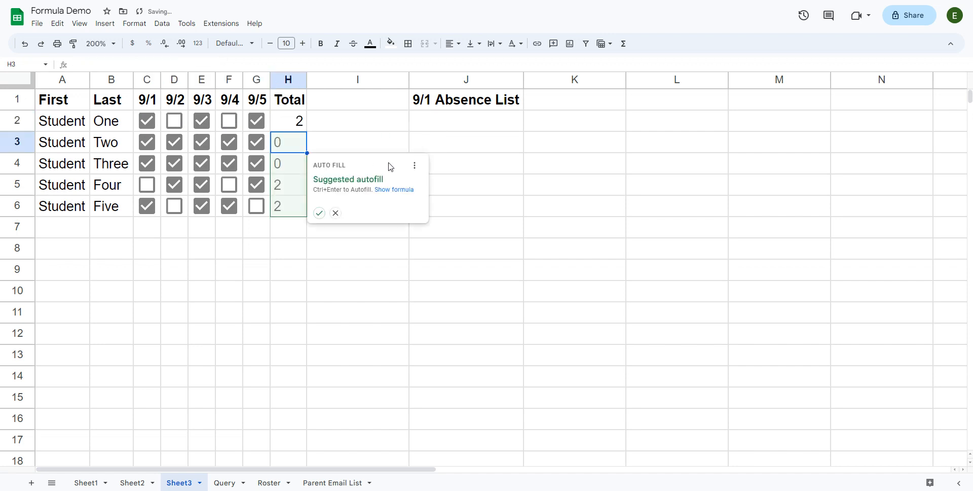
Step: Autofill the COUNTIF formula down the Total column for the remaining students, through H6
{"action": "left_click", "coordinate": [317, 213]}
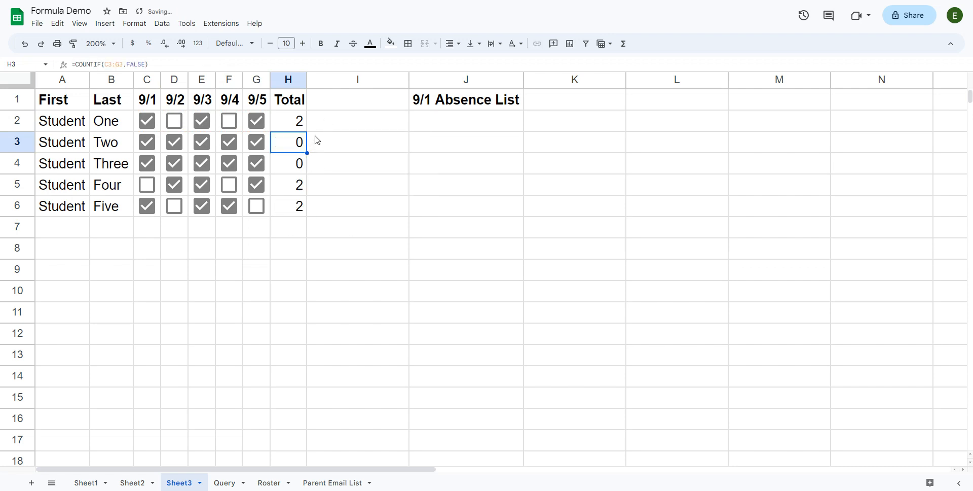
{"action": "key", "text": "Down"}
{"action": "key", "text": "Down"}
{"action": "key", "text": "Down"}
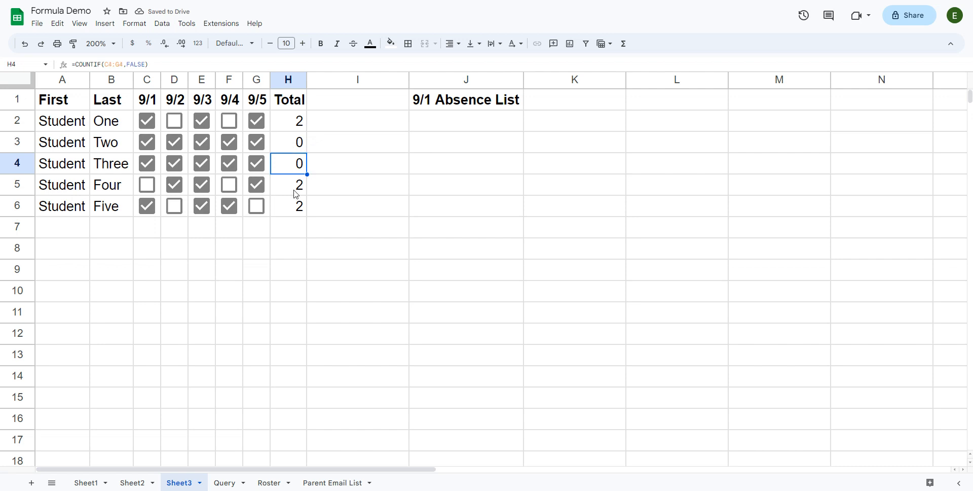
Step: Check the 9/5 box for Student Five
{"action": "left_click", "coordinate": [287, 122]}
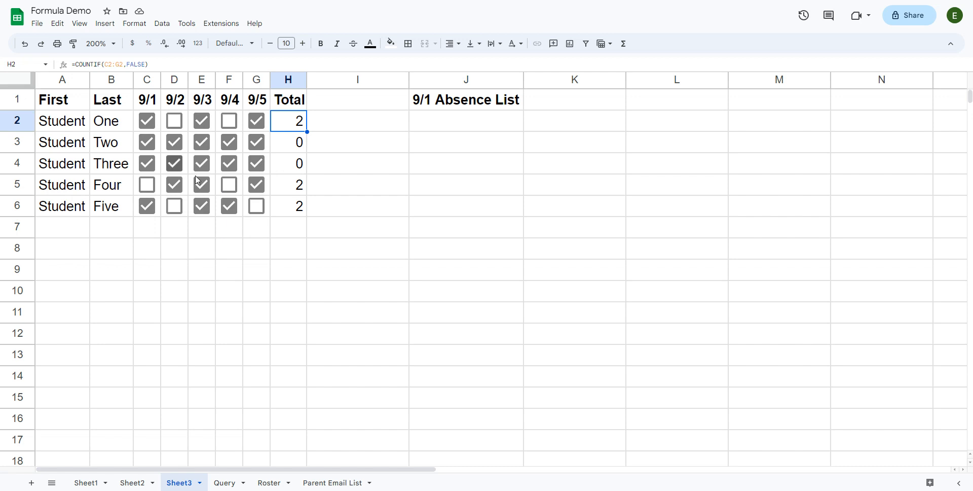
{"action": "left_click", "coordinate": [256, 206]}
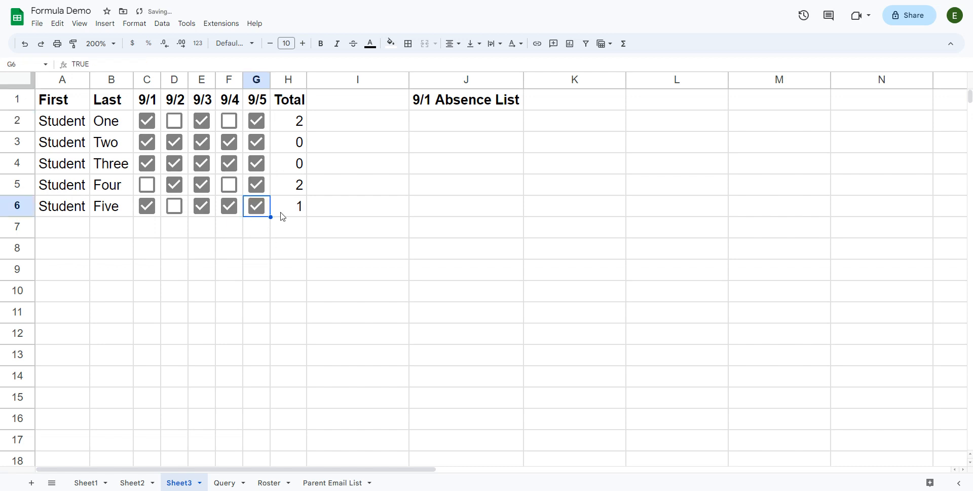
Step: List the first and last names of students absent on 9/1 by entering =QUERY(A:H,"select A,B where C=FALSE") in J2
{"action": "left_click", "coordinate": [301, 214]}
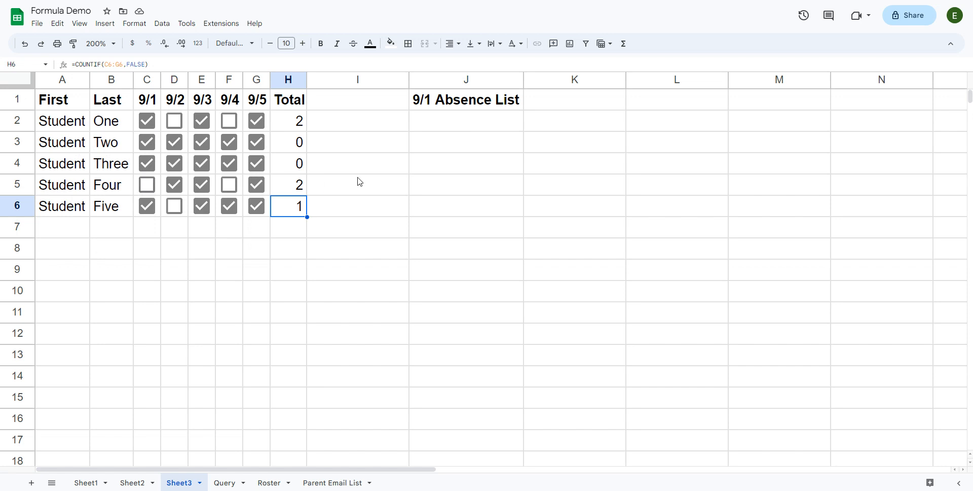
{"action": "left_click", "coordinate": [432, 130]}
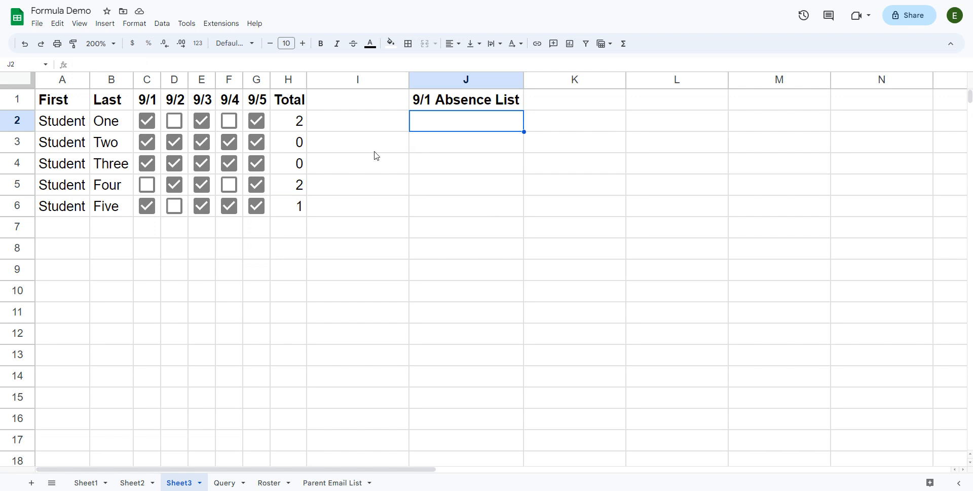
{"action": "type", "text": "=QUERY"}
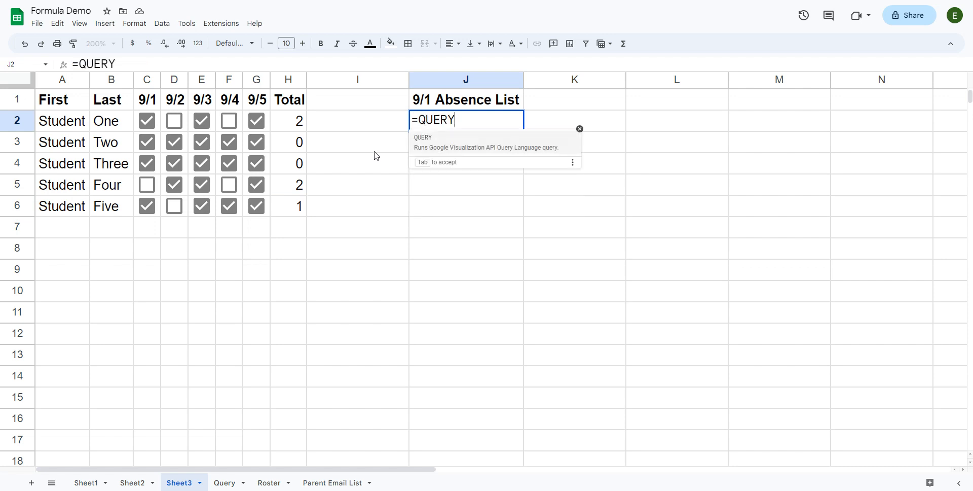
{"action": "type", "text": "("}
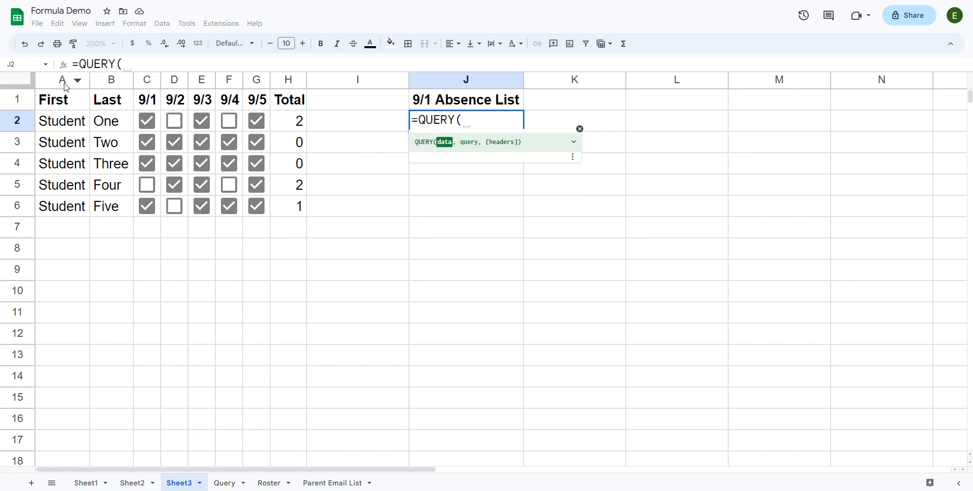
{"action": "left_click_drag", "start_coordinate": [61, 80], "coordinate": [293, 92]}
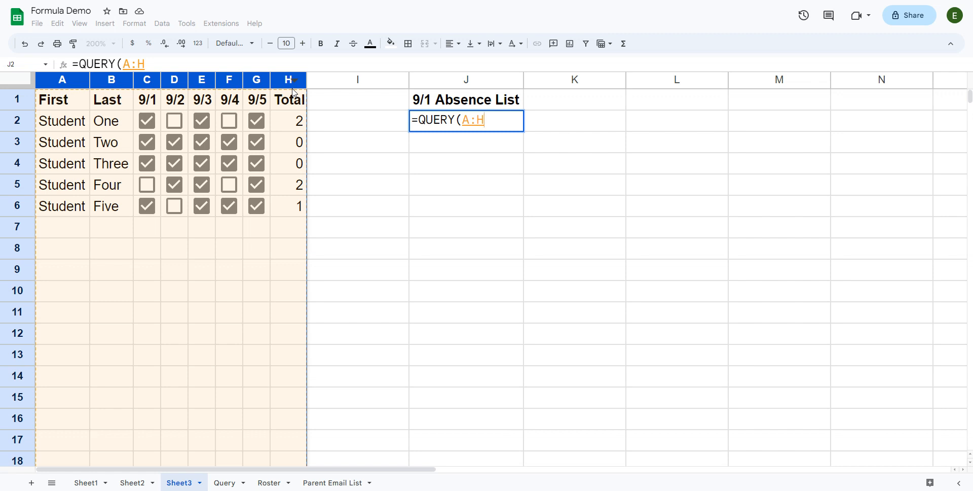
{"action": "type", "text": ","}
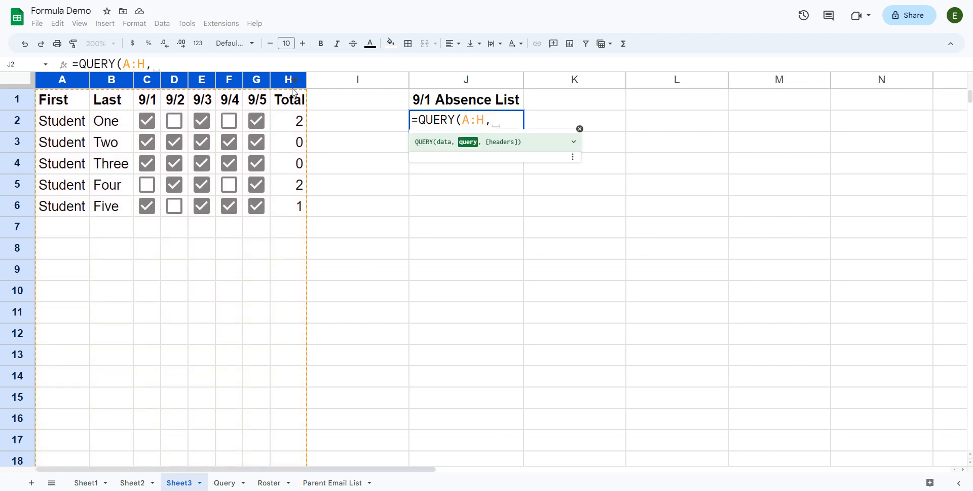
{"action": "type", "text": "\""}
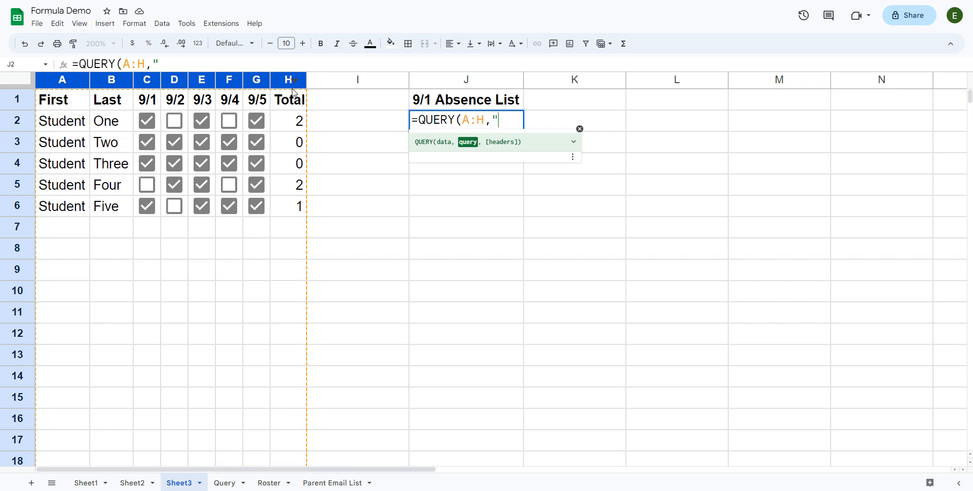
{"action": "type", "text": "select"}
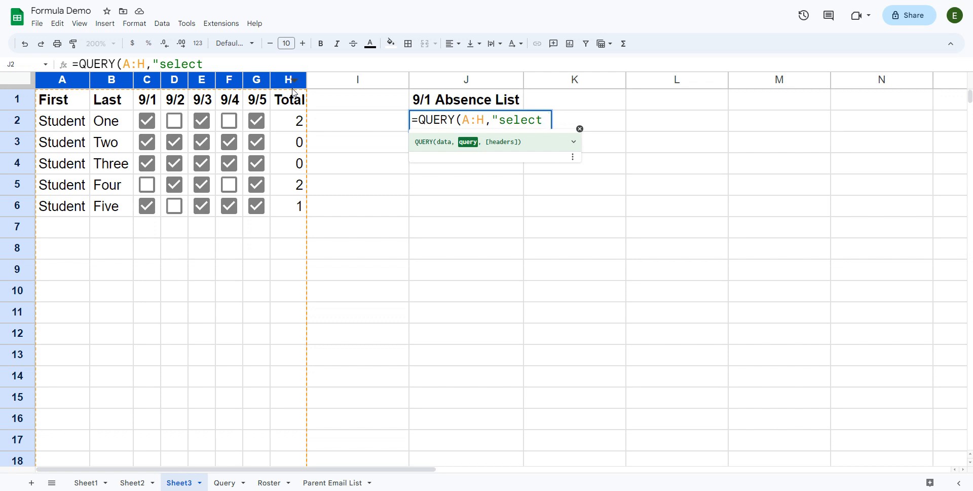
{"action": "type", "text": " A,B where"}
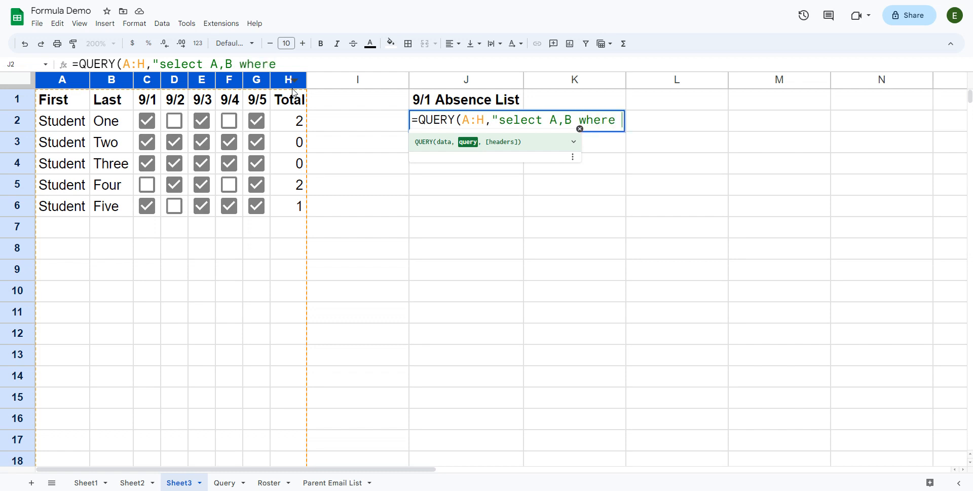
{"action": "type", "text": " C"}
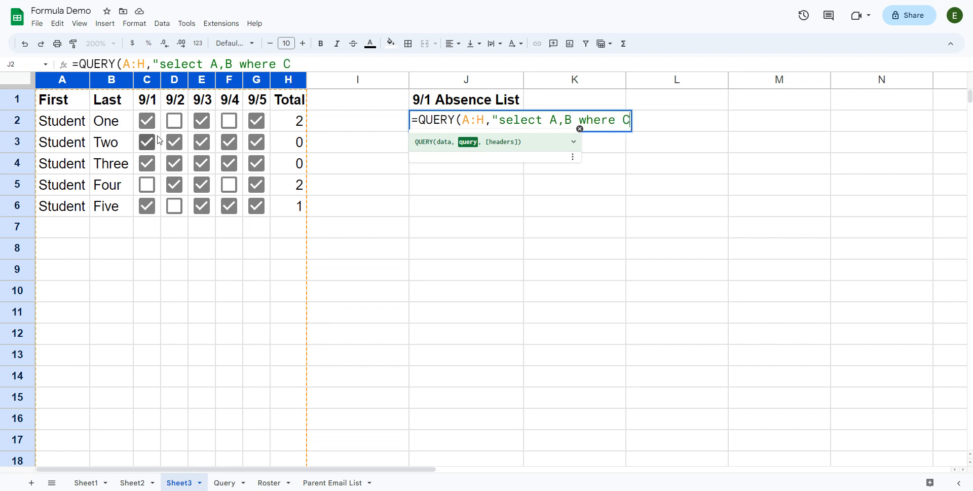
{"action": "type", "text": "="}
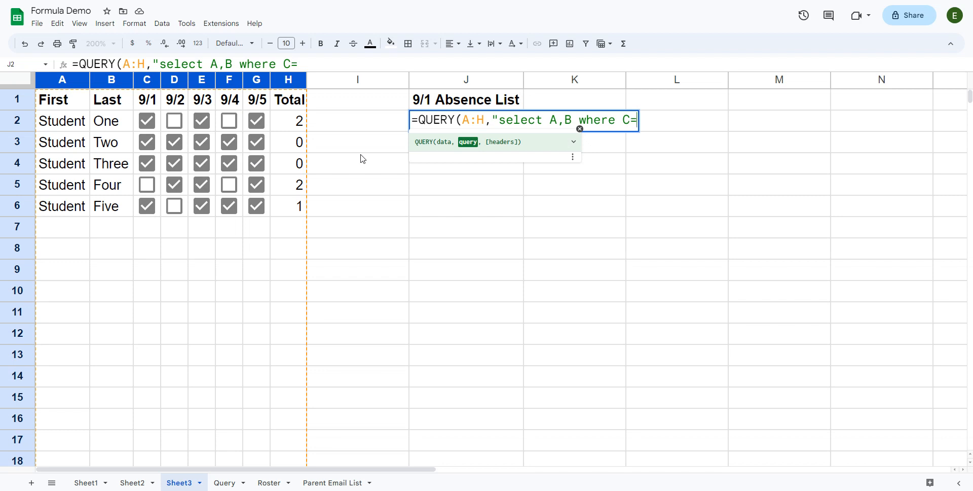
{"action": "type", "text": "FALSE"}
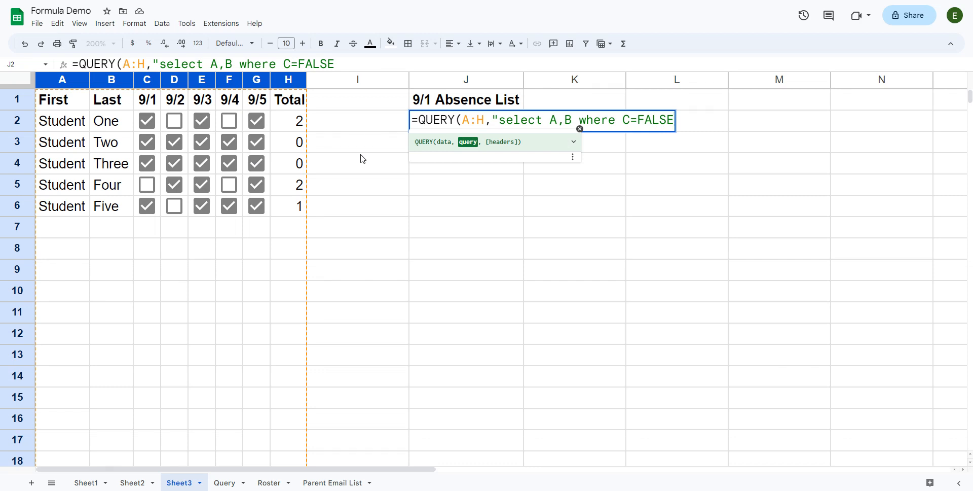
{"action": "type", "text": "\")"}
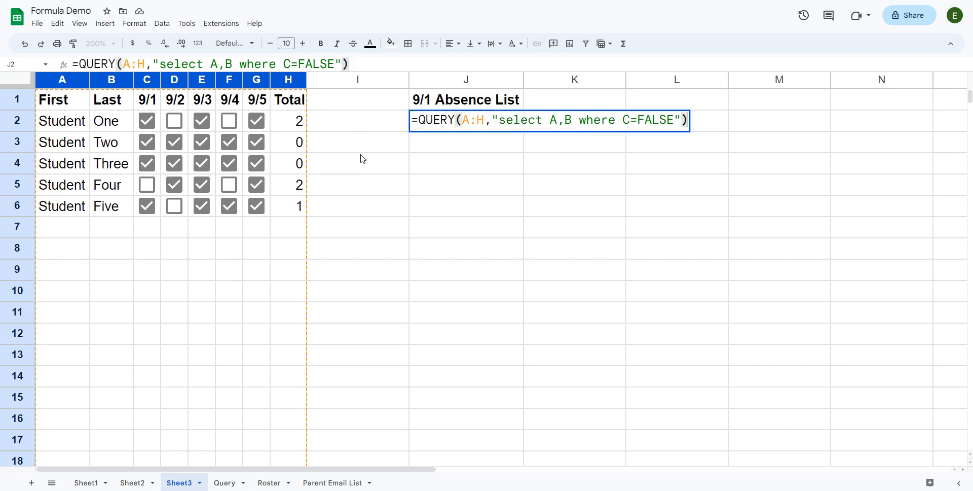
{"action": "key", "text": "Return"}
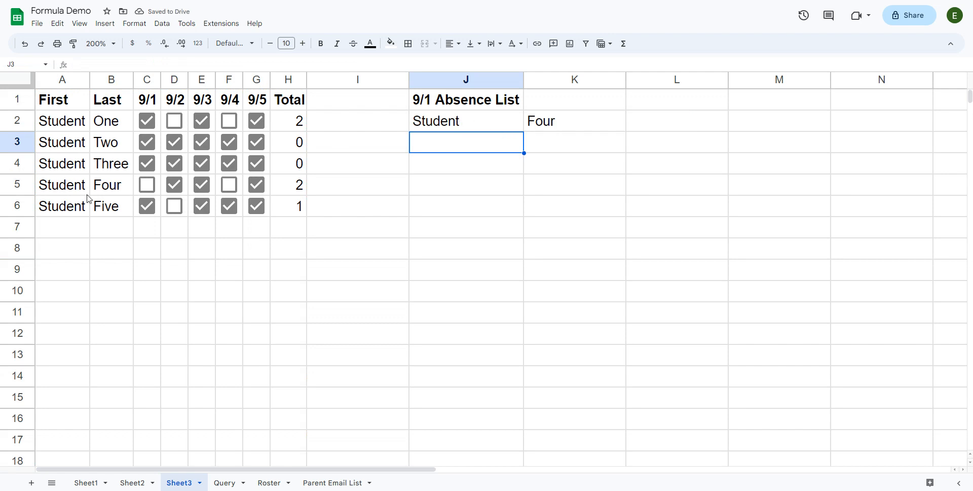
Step: Uncheck the 9/1 box for Student Two to test the absence list
{"action": "left_click_drag", "start_coordinate": [78, 188], "coordinate": [127, 188]}
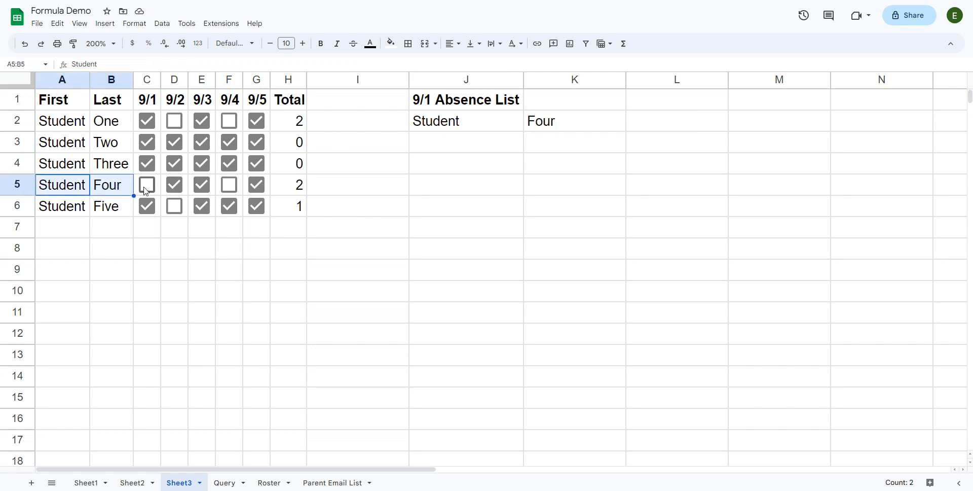
{"action": "left_click", "coordinate": [106, 172]}
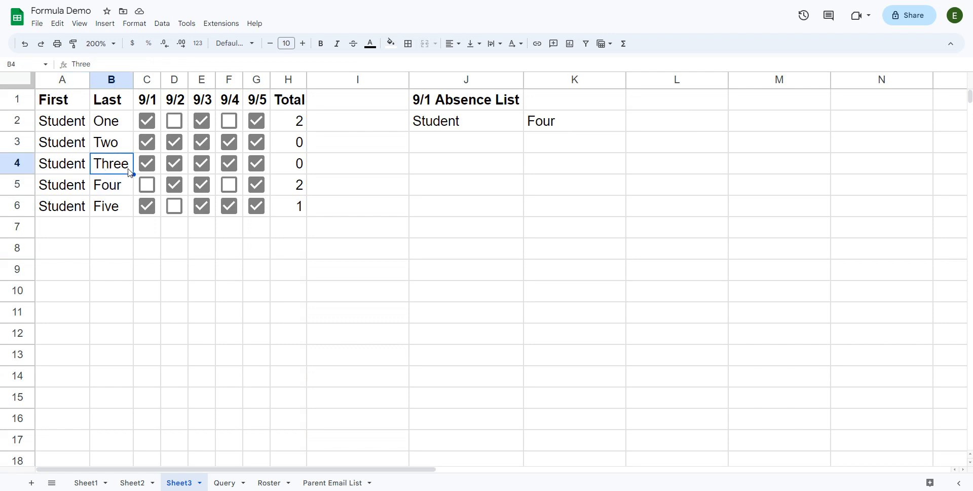
{"action": "left_click", "coordinate": [147, 143]}
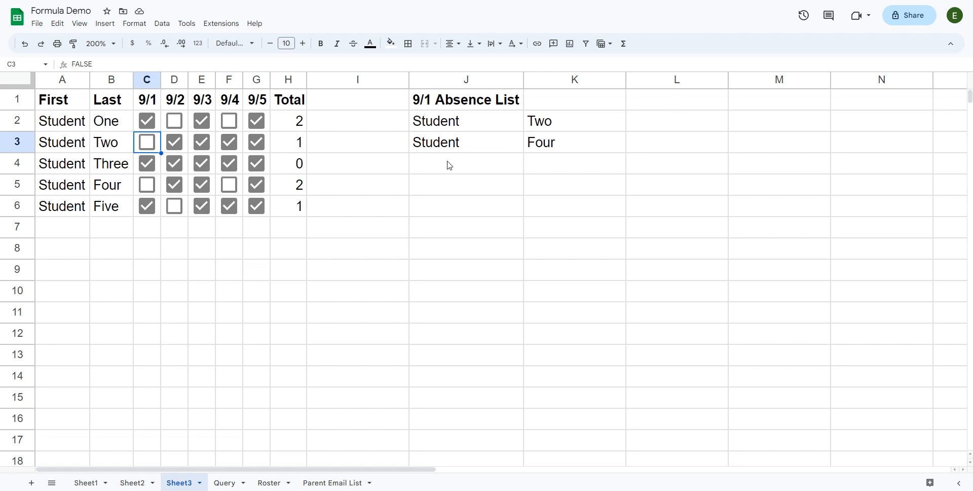
Step: Edit the query in J2 to return only last names, making it =QUERY(A:H,"select B where C=FALSE")
{"action": "left_click", "coordinate": [473, 105]}
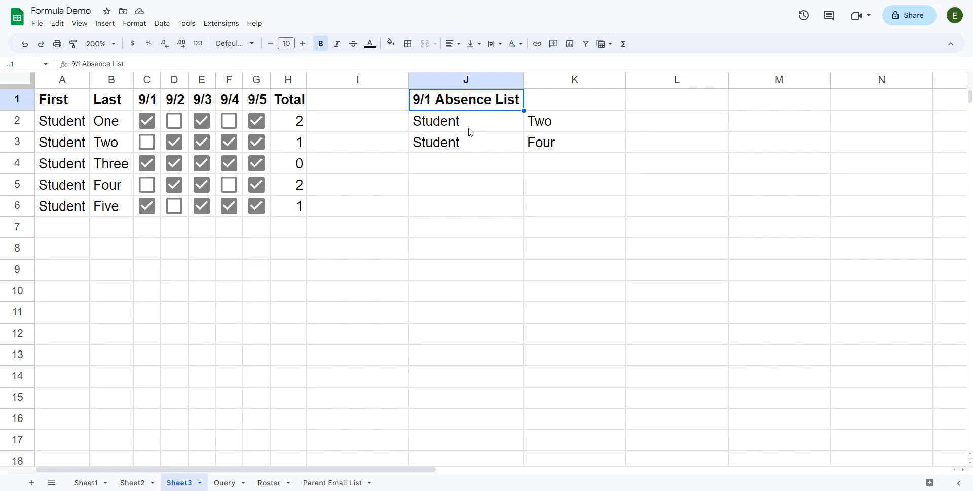
{"action": "left_click", "coordinate": [471, 128]}
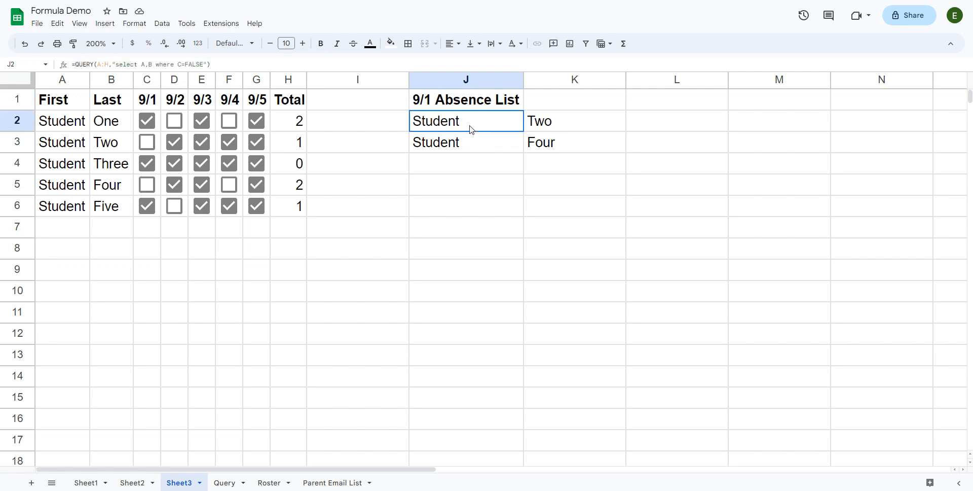
{"action": "left_click", "coordinate": [150, 64]}
{"action": "key", "text": "BackSpace"}
{"action": "key", "text": "BackSpace"}
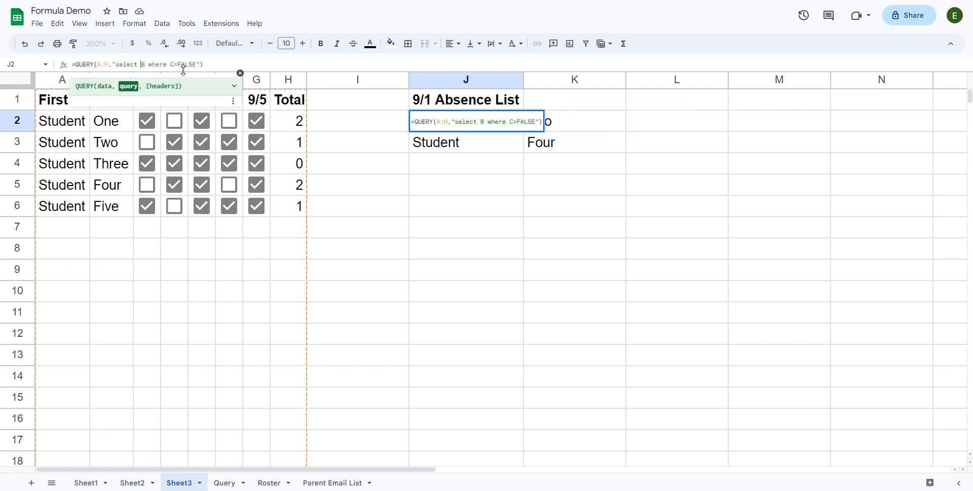
{"action": "key", "text": "Return"}
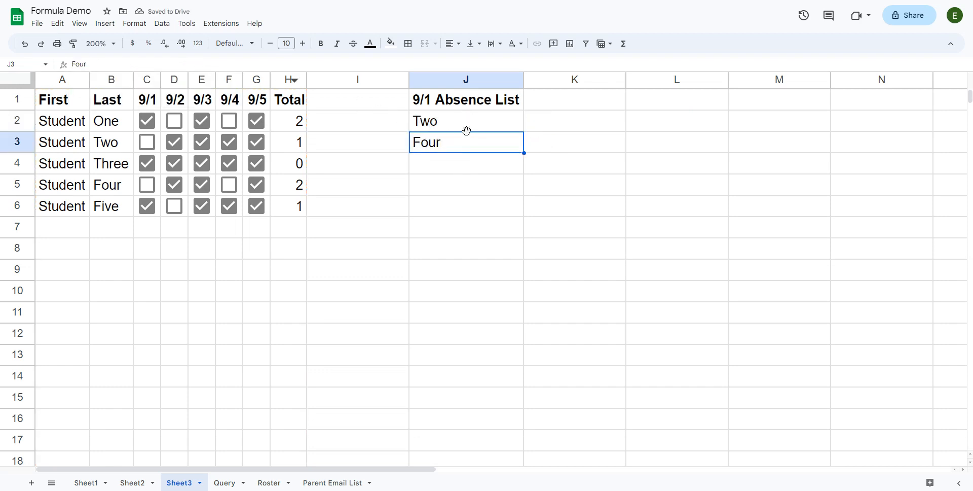
Step: Add the bold heading "9/2 Absence List" in K1 and fit column K to its width
{"action": "left_click", "coordinate": [576, 108]}
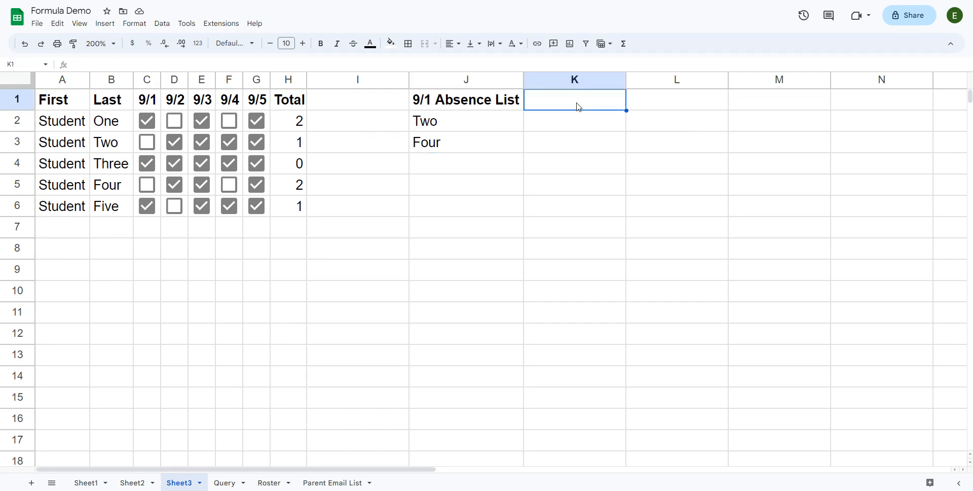
{"action": "type", "text": "9/2"}
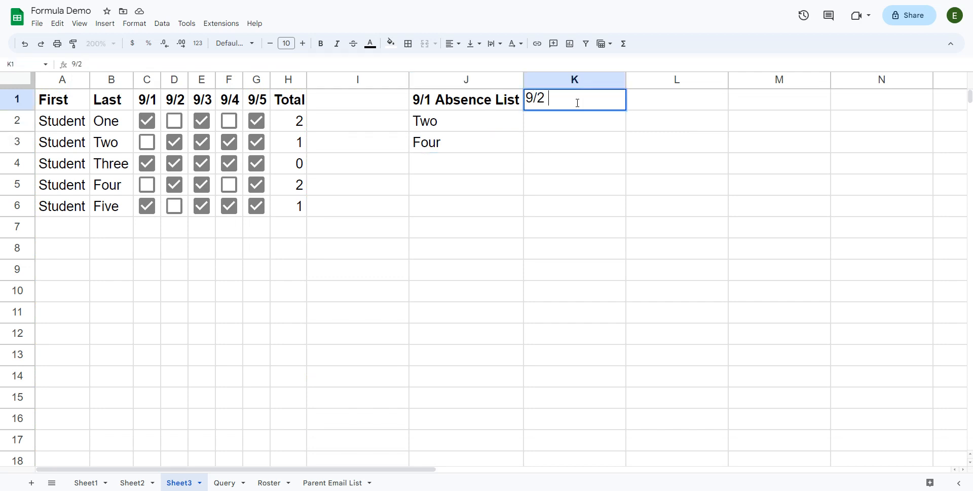
{"action": "type", "text": " Absence List"}
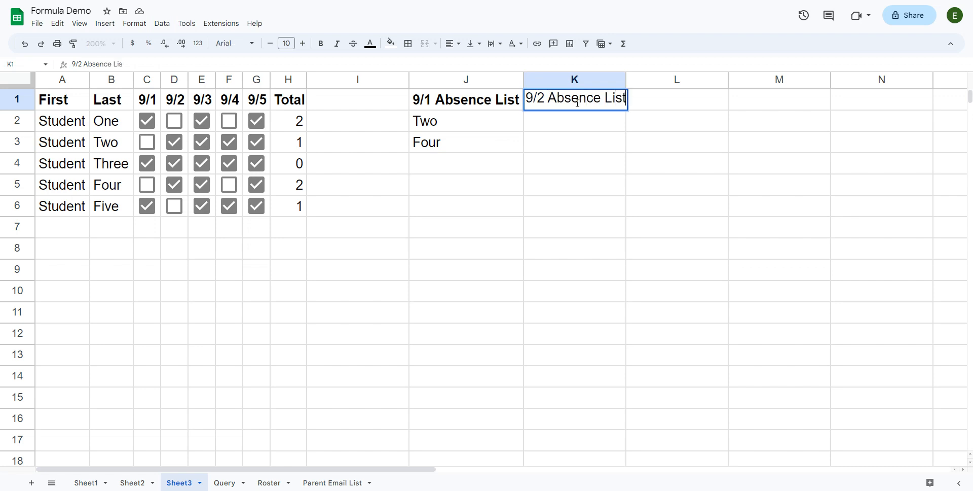
{"action": "key", "text": "Return"}
{"action": "left_click", "coordinate": [580, 104]}
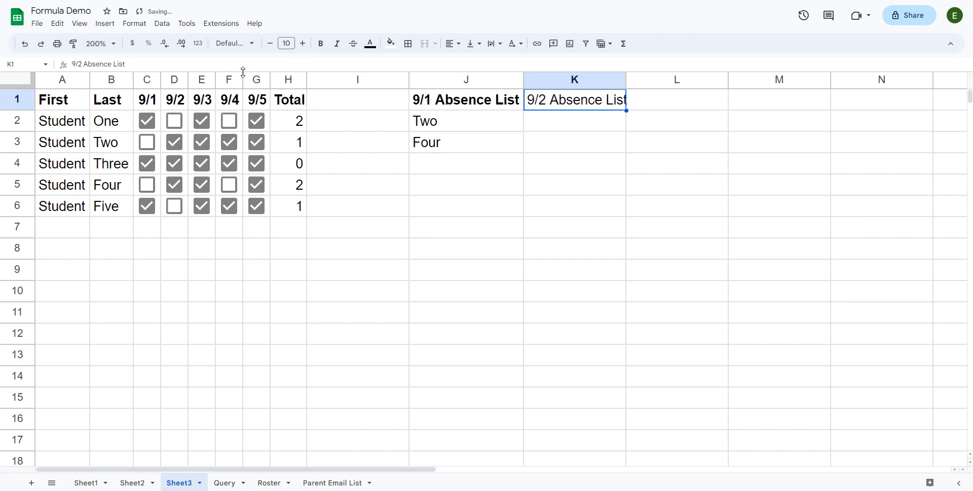
{"action": "left_click", "coordinate": [320, 43]}
{"action": "double_click", "coordinate": [626, 80]}
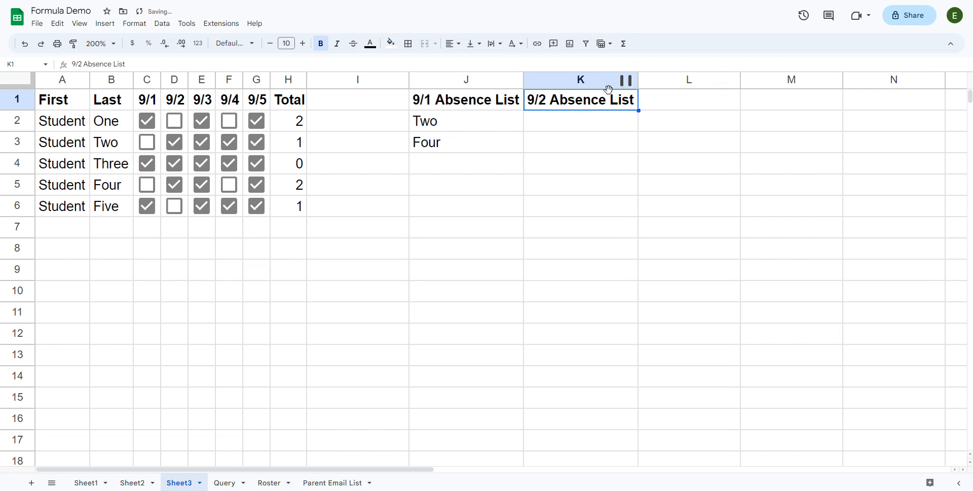
Step: Try filling the 9/1 query from J2 across to K2, inspect its range, and clear the copied formula
{"action": "left_click", "coordinate": [505, 124]}
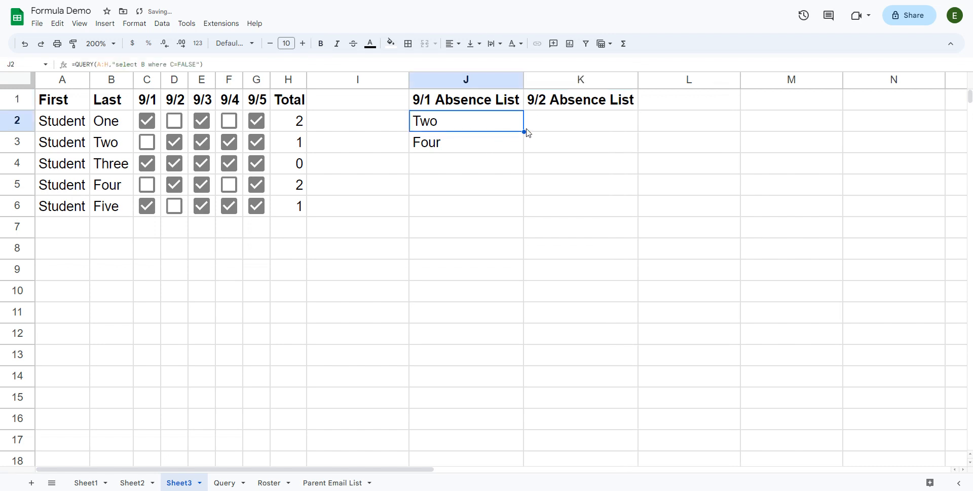
{"action": "left_click_drag", "start_coordinate": [524, 131], "coordinate": [553, 129]}
{"action": "left_click", "coordinate": [562, 129]}
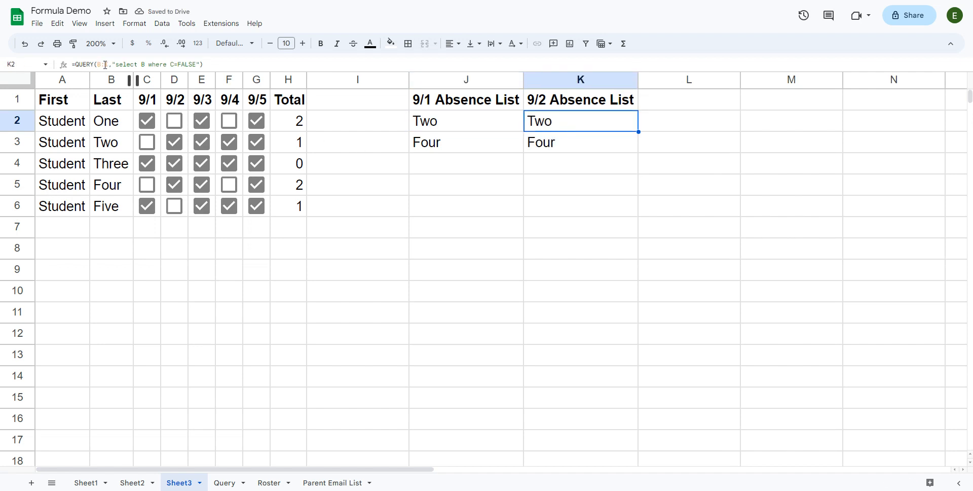
{"action": "double_click", "coordinate": [561, 124]}
{"action": "left_click", "coordinate": [586, 120]}
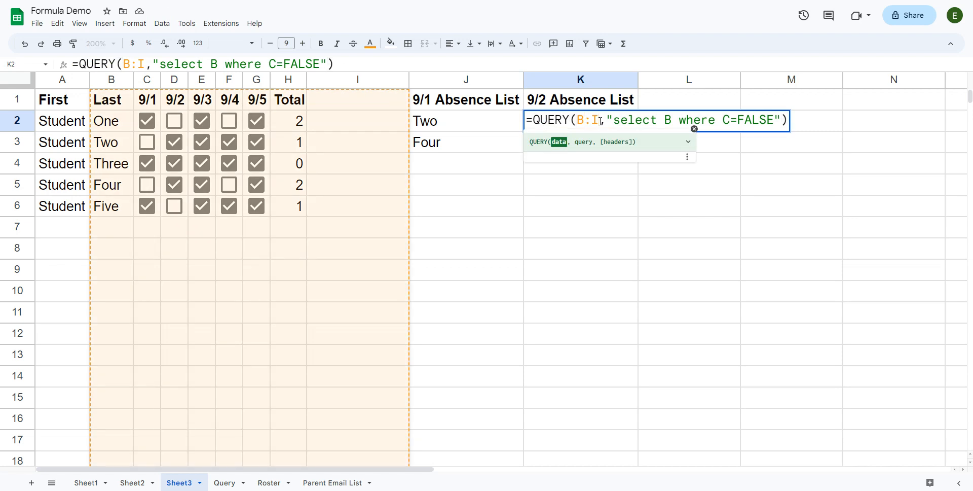
{"action": "left_click", "coordinate": [575, 227]}
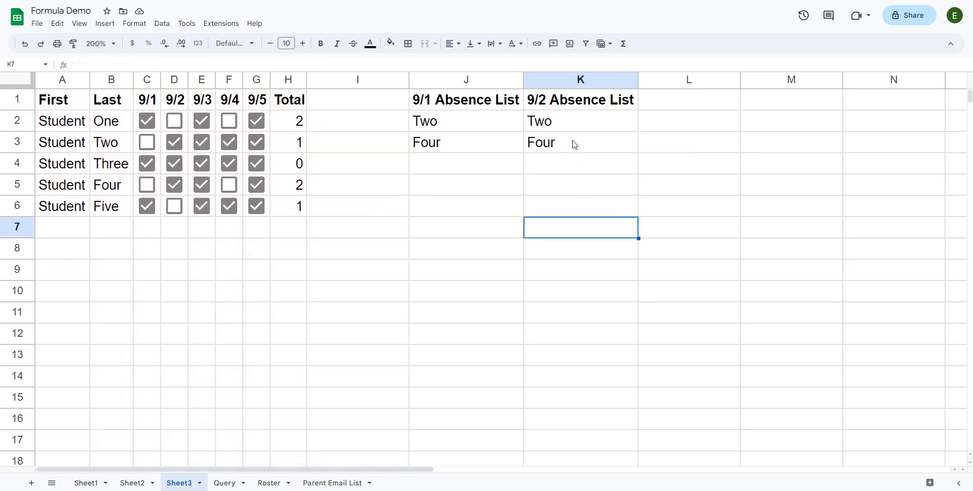
{"action": "left_click", "coordinate": [578, 129]}
{"action": "key", "text": "Delete"}
Step: Lock the query's data range in J2 with absolute column references, making it =QUERY($A:$H,"select B where C=FALSE")
{"action": "left_click", "coordinate": [470, 122]}
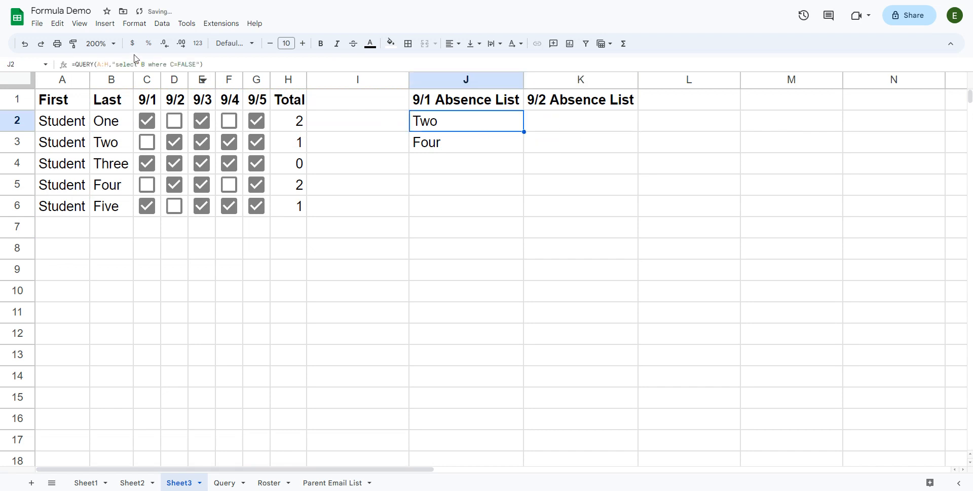
{"action": "double_click", "coordinate": [425, 119]}
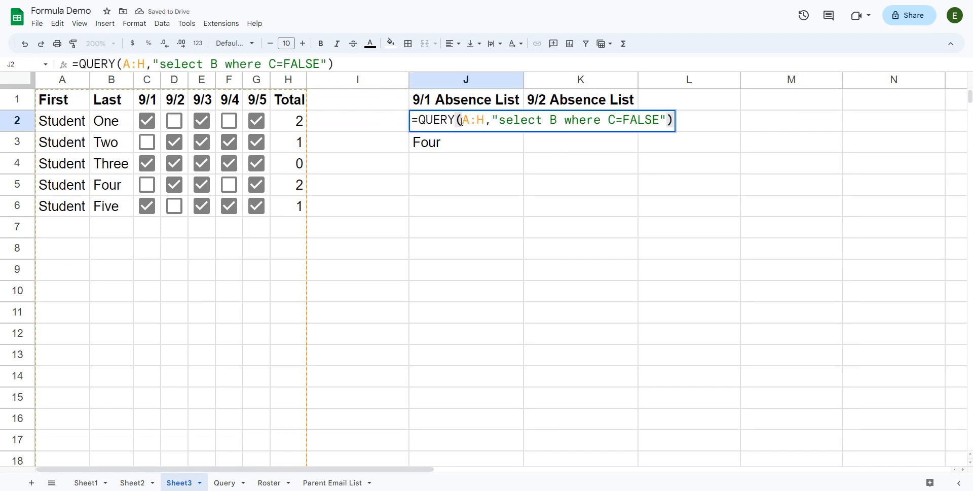
{"action": "left_click", "coordinate": [464, 120]}
{"action": "type", "text": "$"}
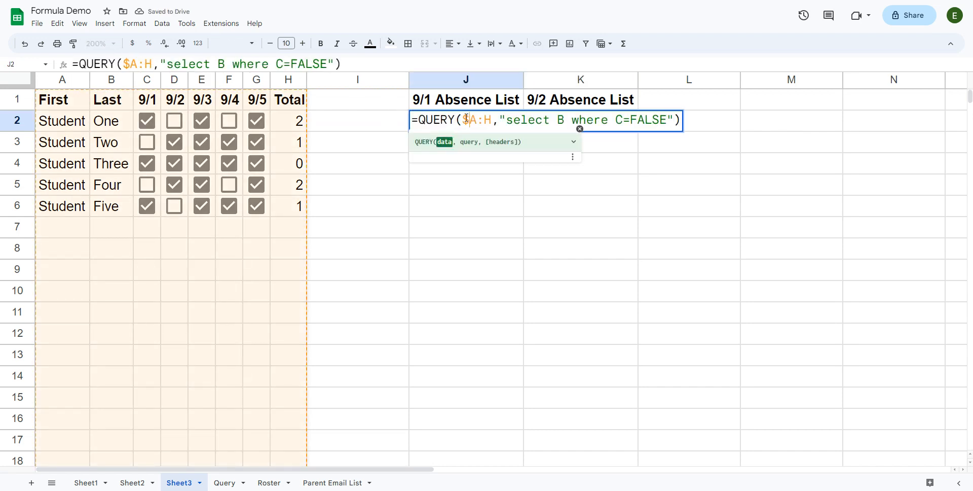
{"action": "key", "text": "Right"}
{"action": "key", "text": "Right"}
{"action": "type", "text": "$"}
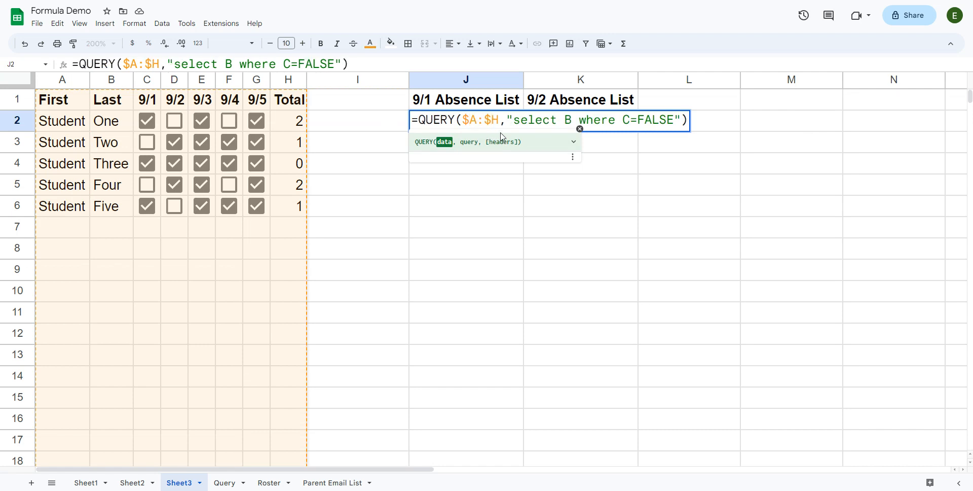
{"action": "key", "text": "Return"}
{"action": "left_click", "coordinate": [480, 122]}
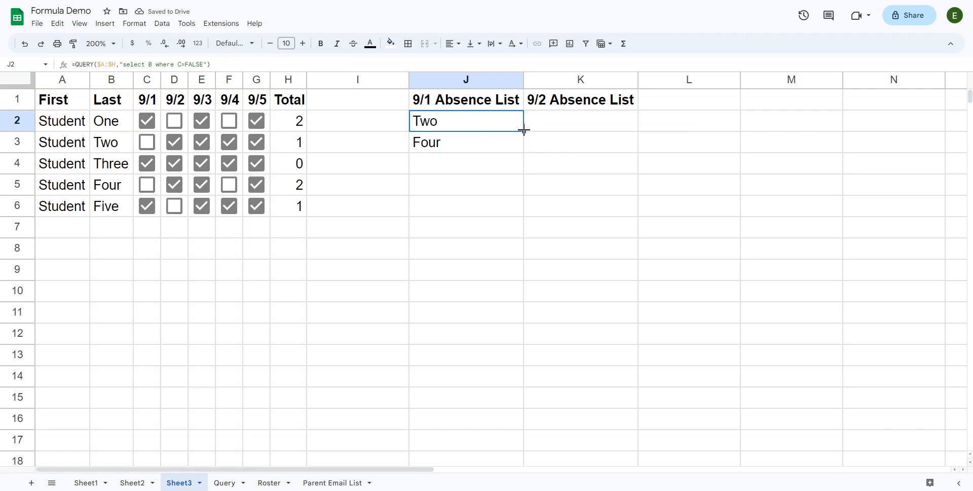
Step: Fill the 9/1 query from J2 across to K2 and inspect the copied formula's data range
{"action": "left_click_drag", "start_coordinate": [524, 131], "coordinate": [549, 124]}
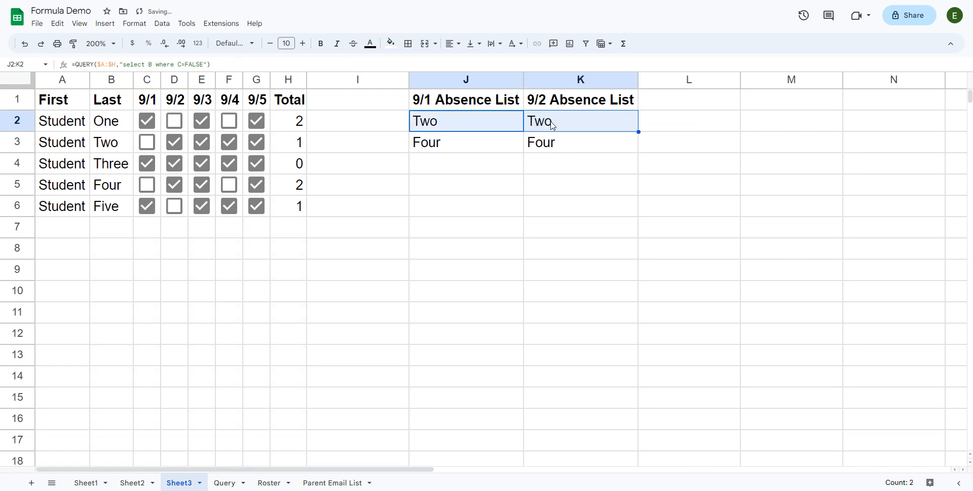
{"action": "double_click", "coordinate": [537, 124]}
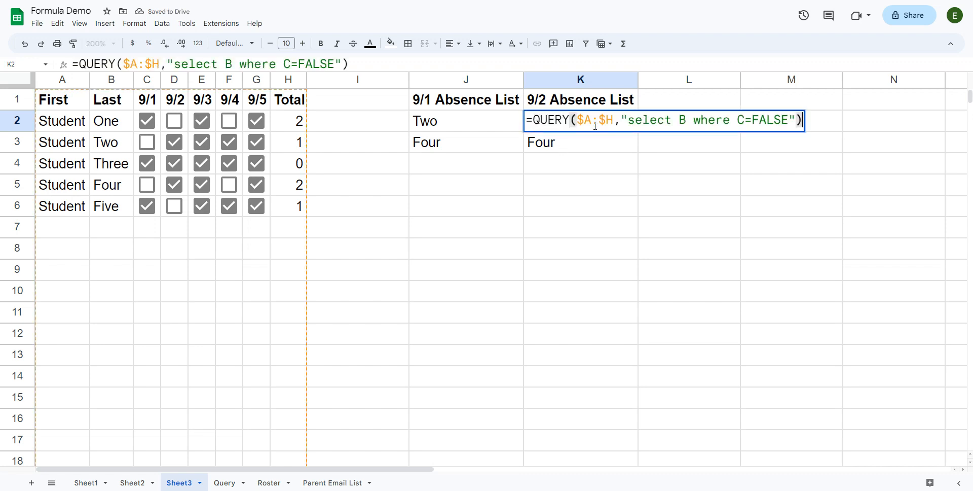
{"action": "left_click", "coordinate": [576, 146]}
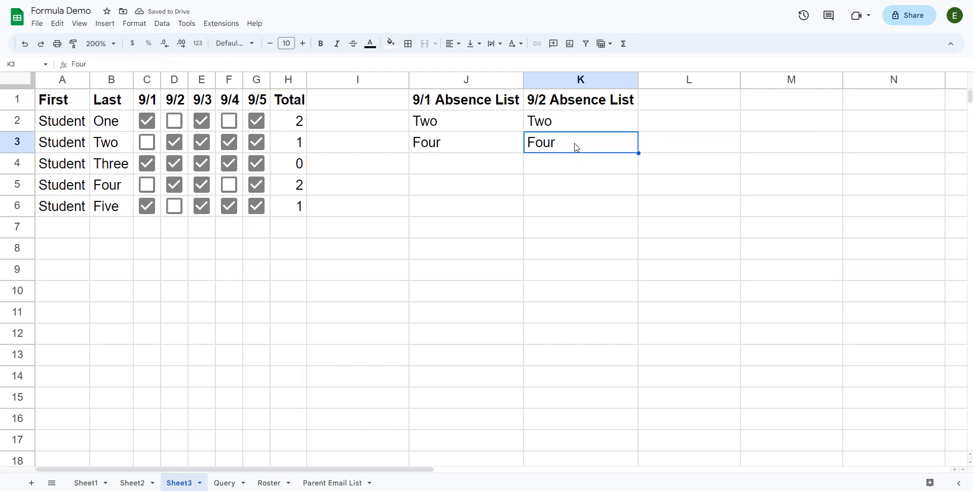
Step: Change the K2 query's condition to the 9/2 column, making it =QUERY($A:$H,"select B where D=FALSE")
{"action": "left_click", "coordinate": [578, 128]}
{"action": "double_click", "coordinate": [575, 128]}
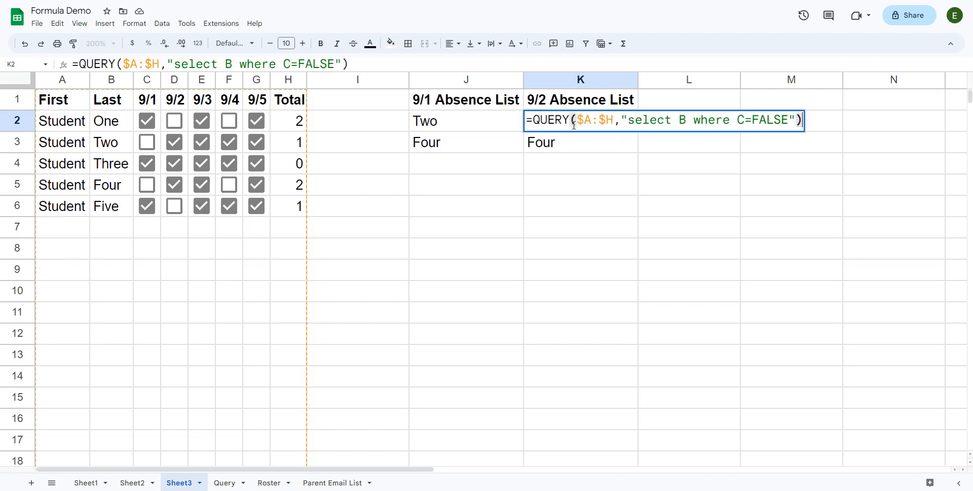
{"action": "left_click", "coordinate": [739, 120]}
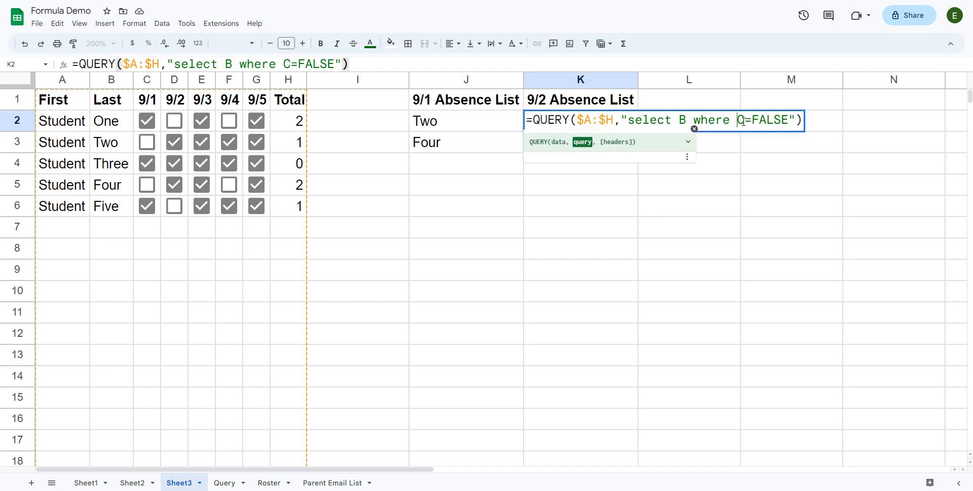
{"action": "key", "text": "BackSpace"}
{"action": "type", "text": "D"}
{"action": "key", "text": "Return"}
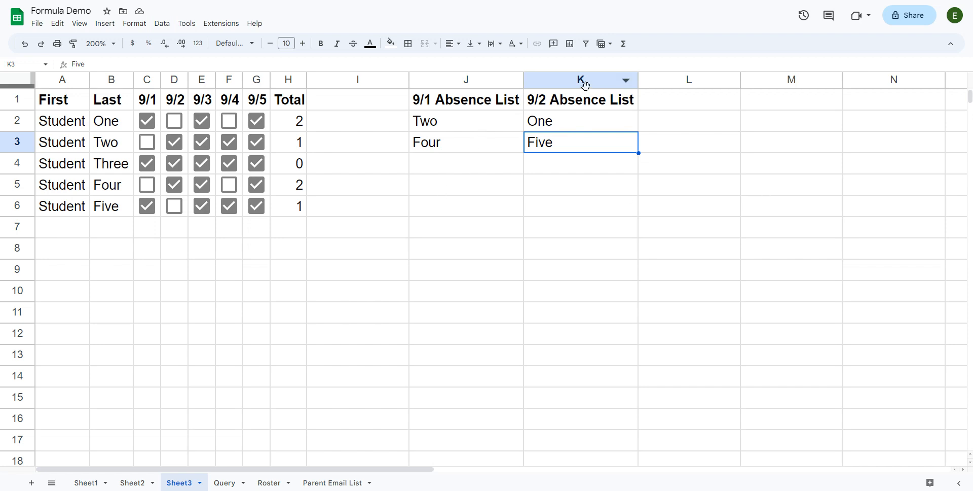
Step: Clear the 9/2 absence heading and its query from K1:K3
{"action": "left_click_drag", "start_coordinate": [577, 108], "coordinate": [566, 145]}
{"action": "key", "text": "Delete"}
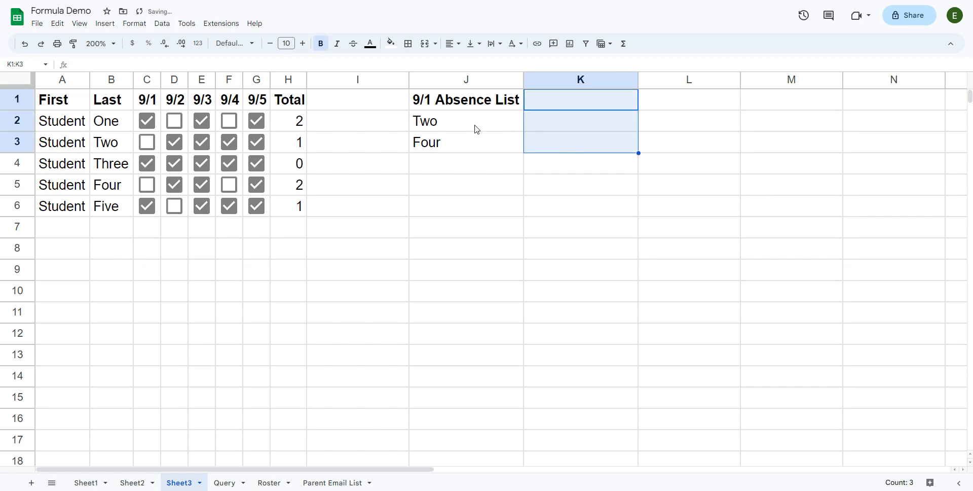
{"action": "left_click", "coordinate": [473, 127]}
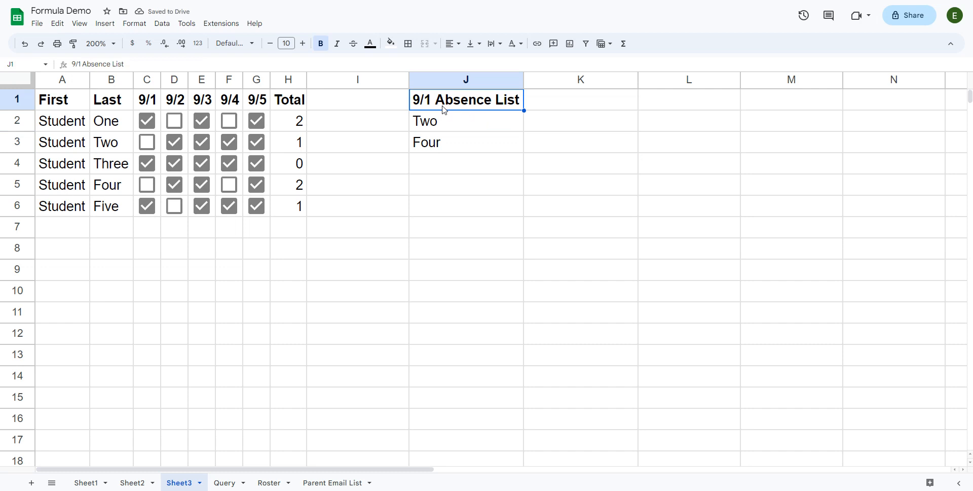
Step: Remove the date from the heading in J1 so it reads "Absence List"
{"action": "double_click", "coordinate": [422, 103]}
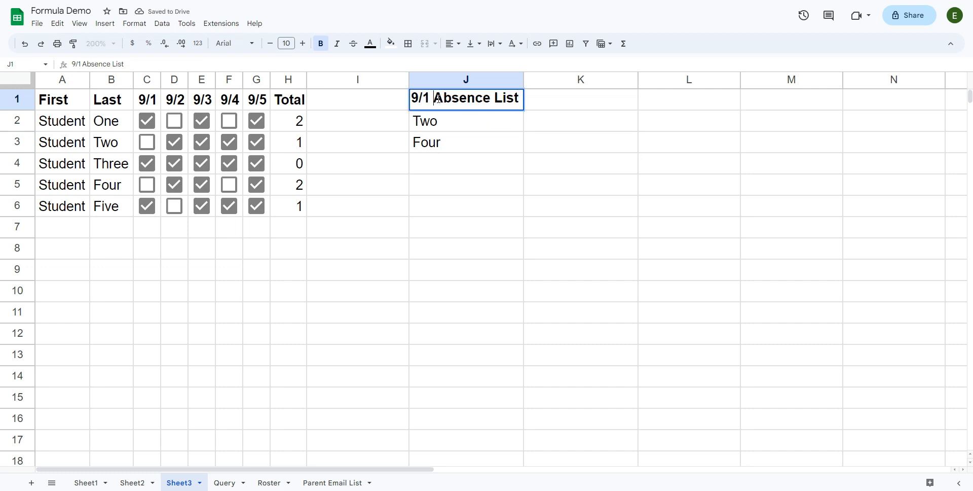
{"action": "key", "text": "BackSpace"}
{"action": "key", "text": "BackSpace"}
{"action": "key", "text": "BackSpace"}
{"action": "key", "text": "BackSpace"}
{"action": "left_click", "coordinate": [455, 126]}
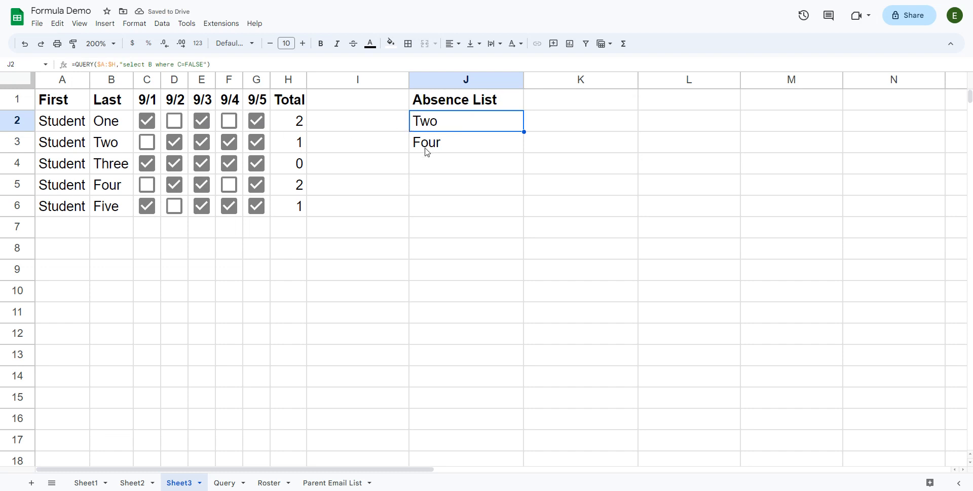
Step: Switch the J2 query's condition to the 9/2 column, making it =QUERY($A:$H,"select B where D=FALSE")
{"action": "double_click", "coordinate": [444, 127]}
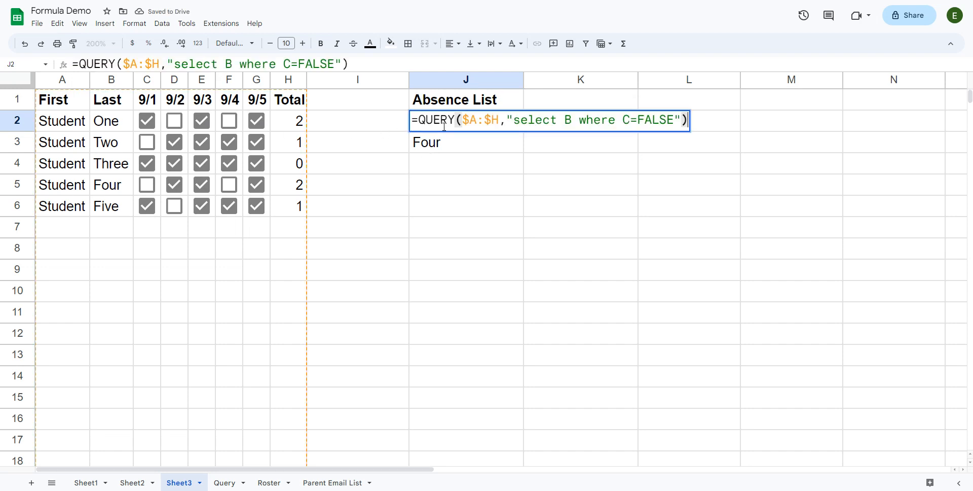
{"action": "double_click", "coordinate": [627, 122]}
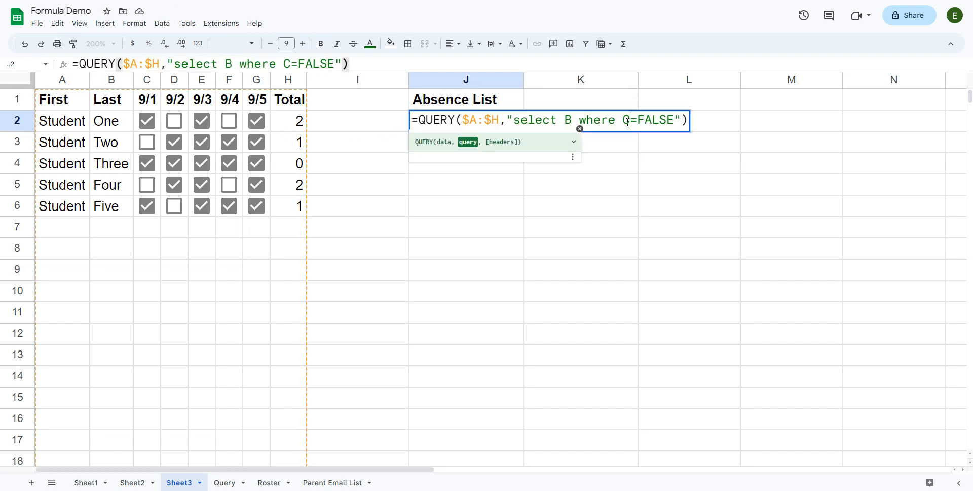
{"action": "type", "text": "D"}
{"action": "key", "text": "Return"}
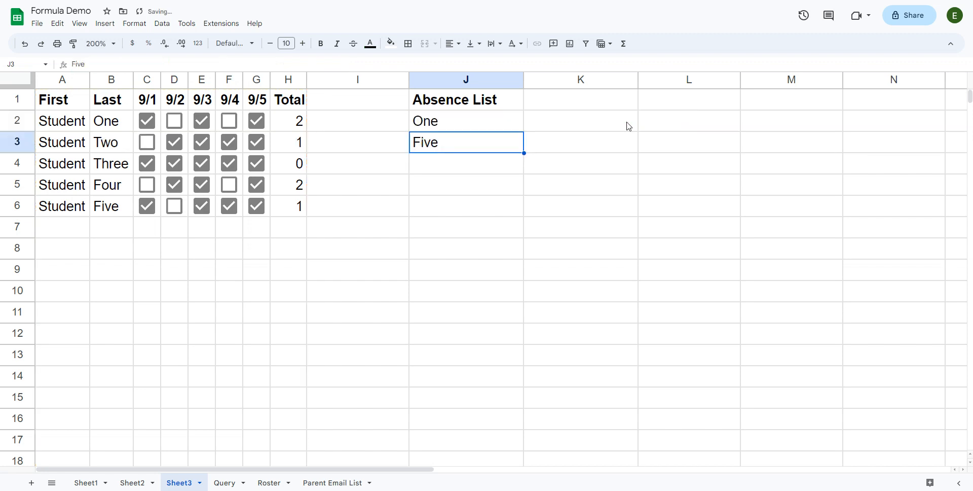
Step: Switch the J2 query's condition to the 9/3 column, making it =QUERY($A:$H,"select B where E=FALSE"), and inspect its result
{"action": "double_click", "coordinate": [502, 125]}
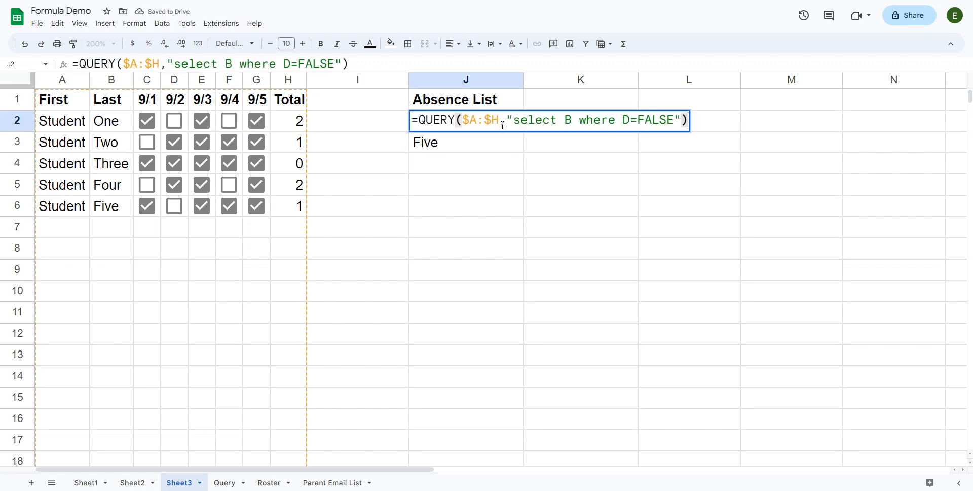
{"action": "left_click", "coordinate": [623, 121]}
{"action": "key", "text": "Delete"}
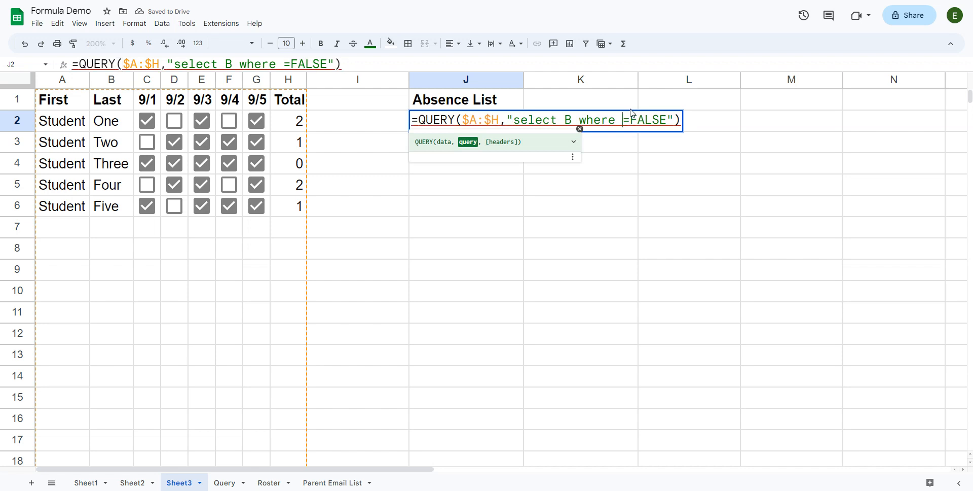
{"action": "type", "text": "E"}
{"action": "key", "text": "Return"}
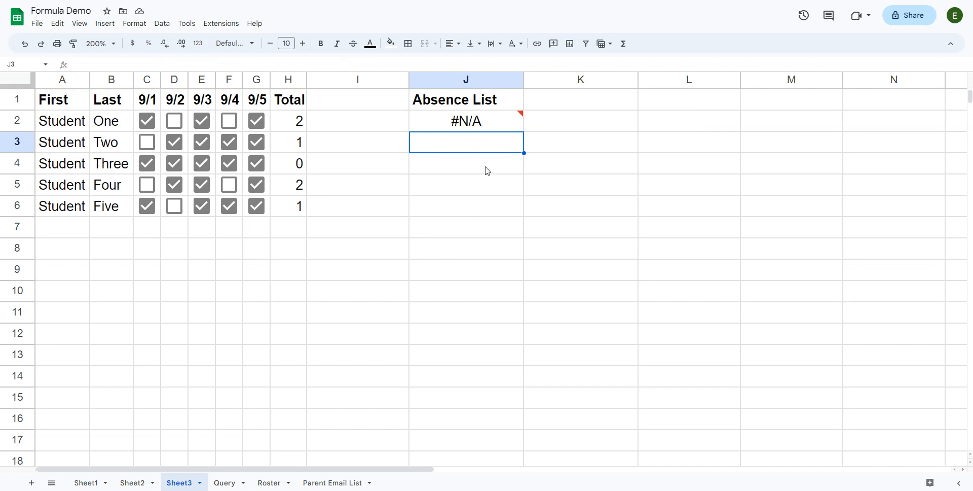
{"action": "mouse_move", "coordinate": [498, 133]}
{"action": "left_click_drag", "start_coordinate": [290, 121], "coordinate": [295, 206]}
{"action": "left_click", "coordinate": [330, 193]}
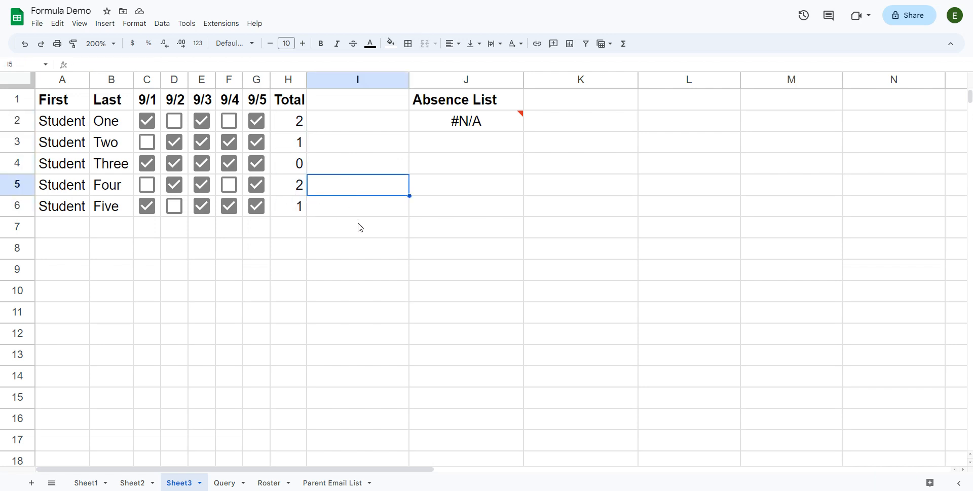